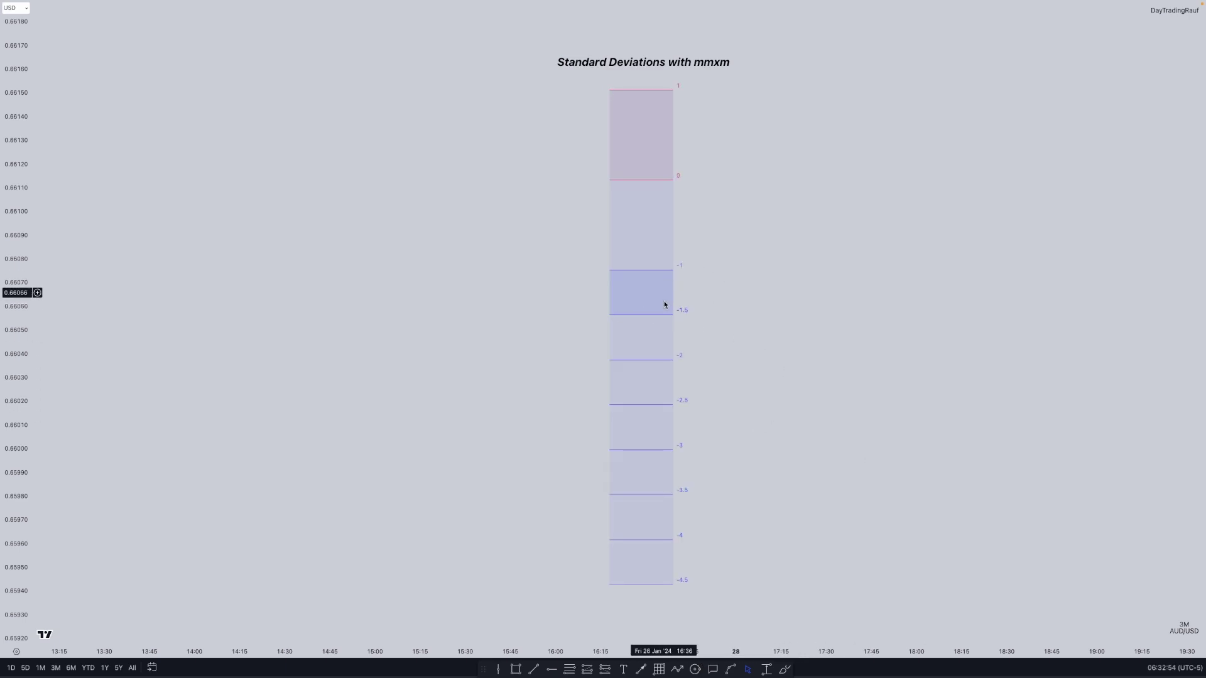
double_click(657, 589)
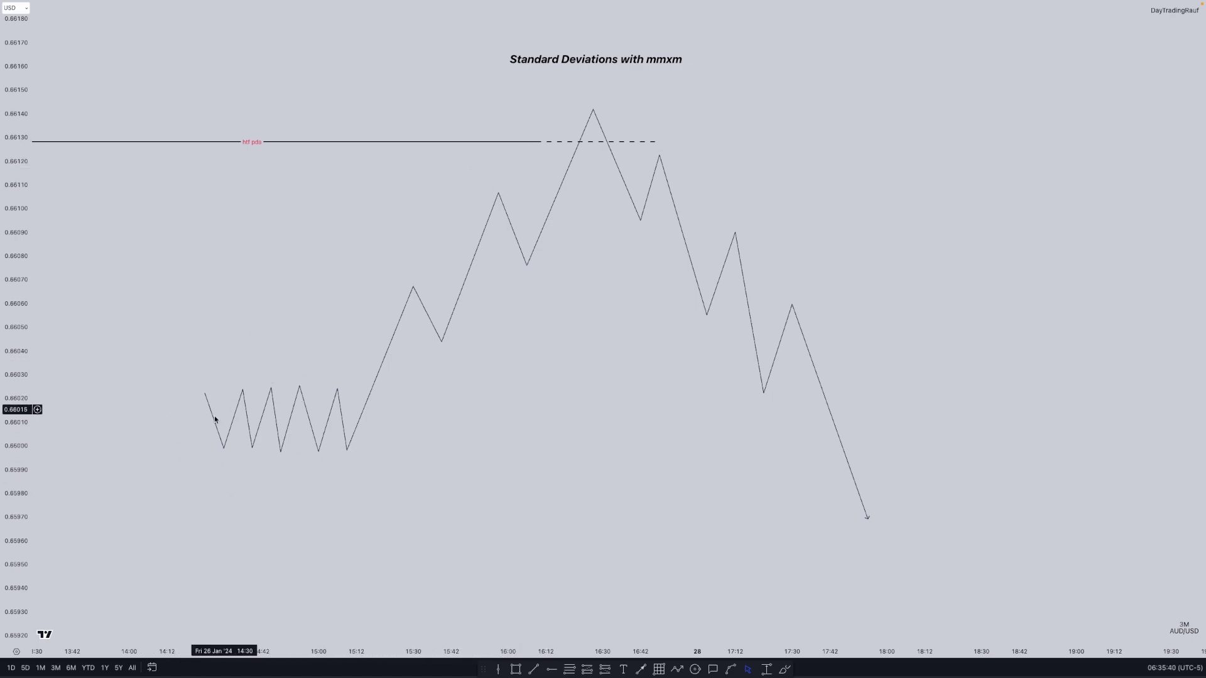
left_click(270, 400)
left_click(233, 431)
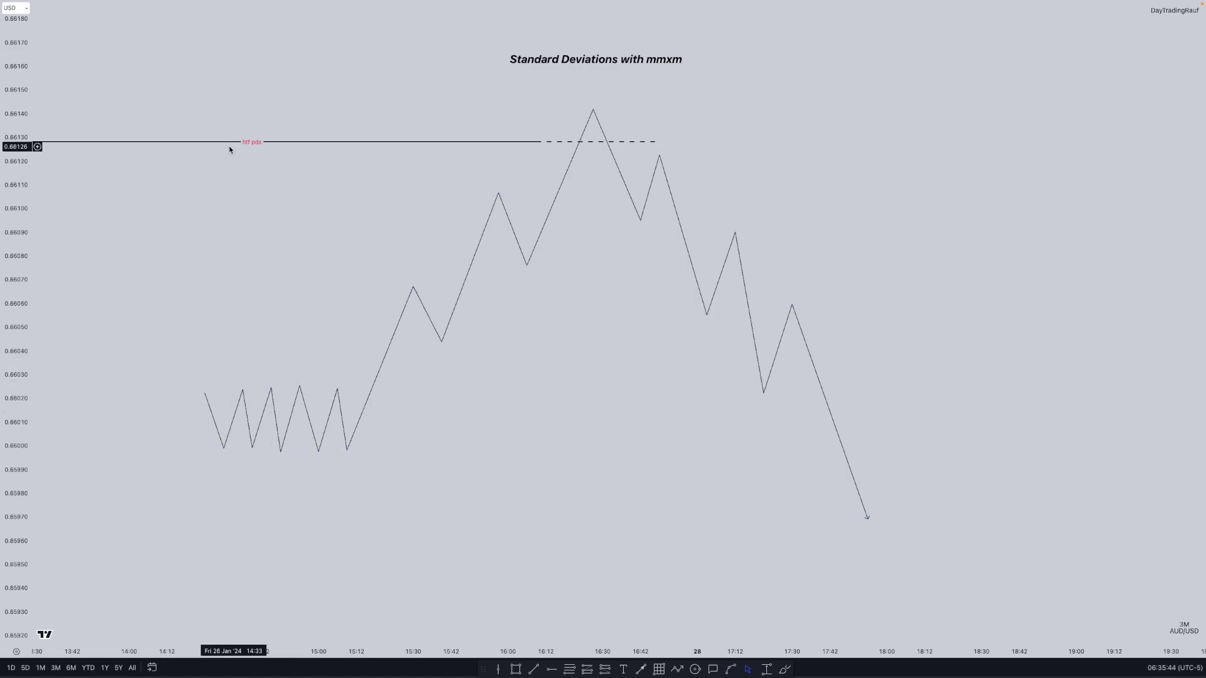
Draw a Fibonacci standard deviation projection in the sell model's consolidation, from its low at 0.65997 up to the next consolidation high.
key("alt+f")
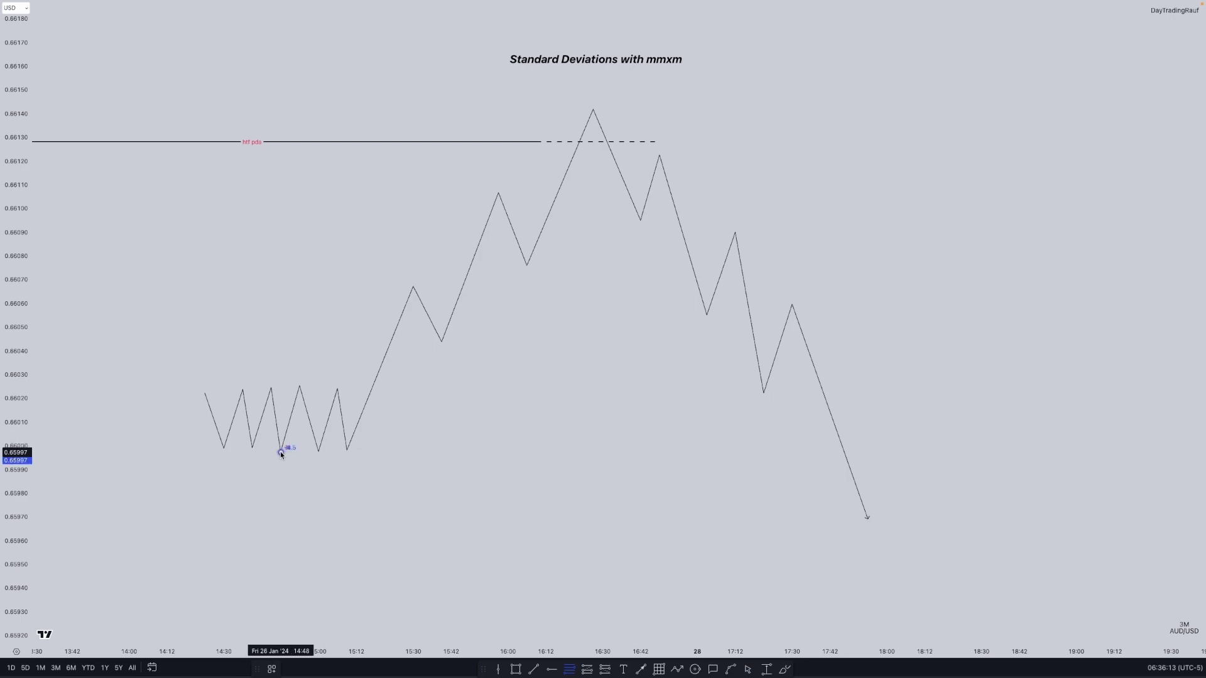
left_click(280, 451)
left_click(299, 386)
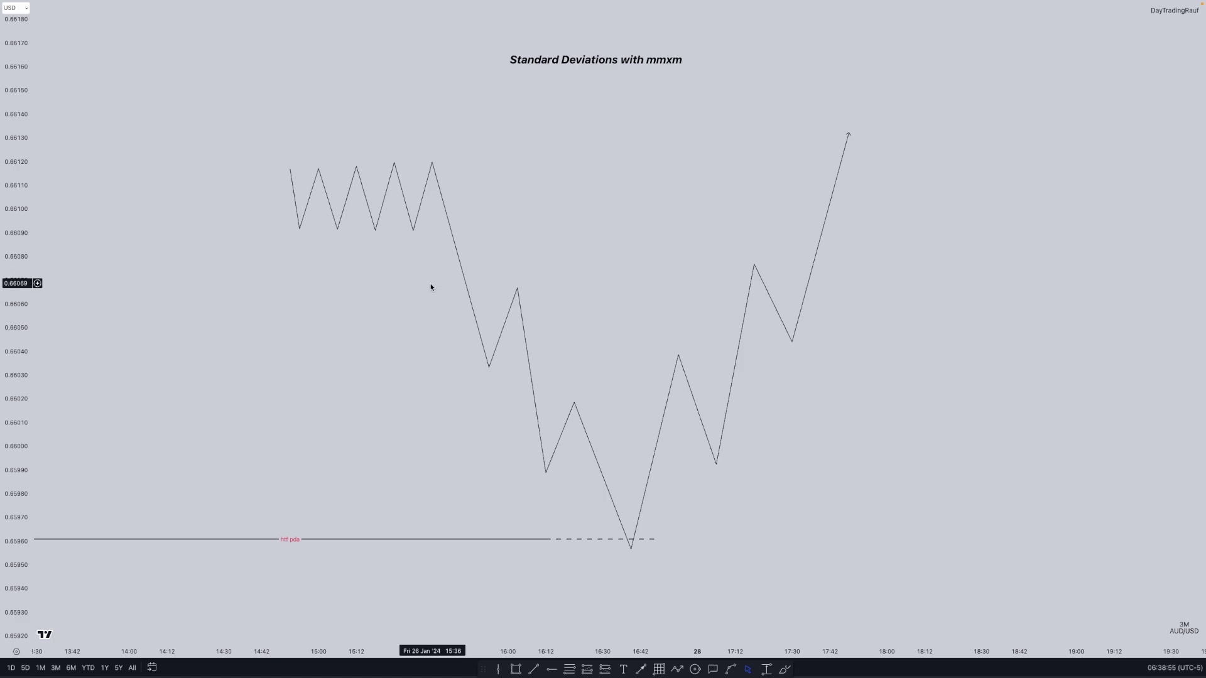
Draw a Fibonacci standard deviation projection in the buy model's consolidation, from the high at 0.66120 down to the low at 0.66091.
key("alt+f")
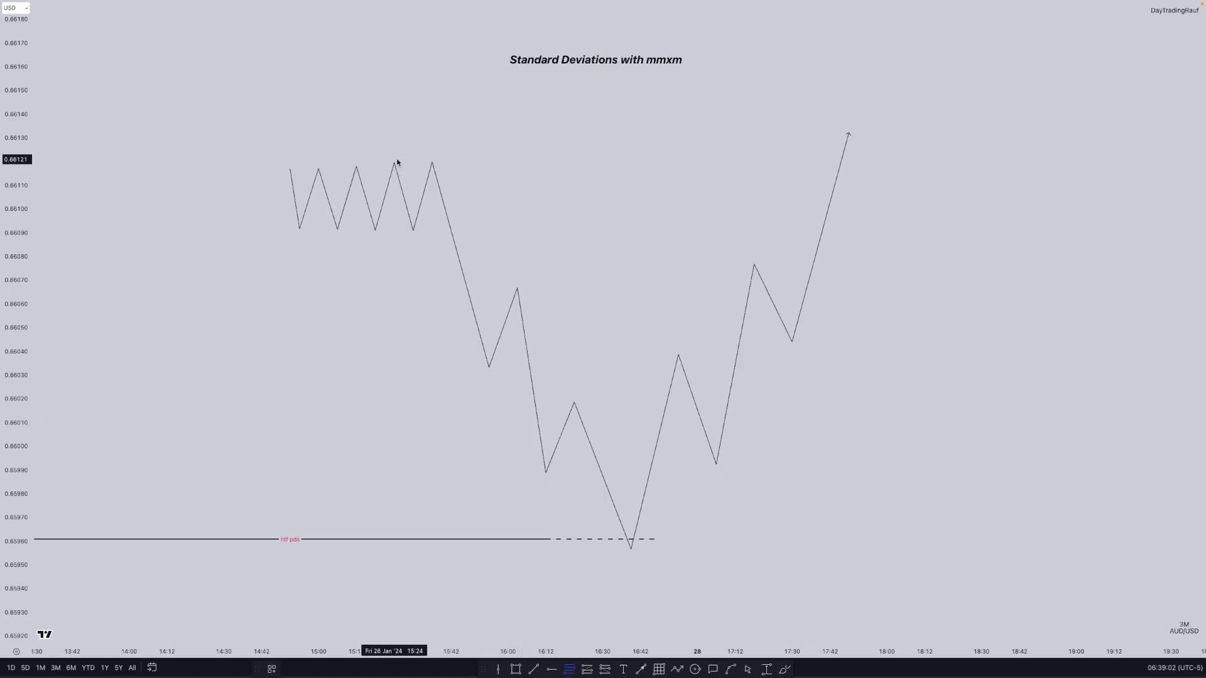
left_click(395, 162)
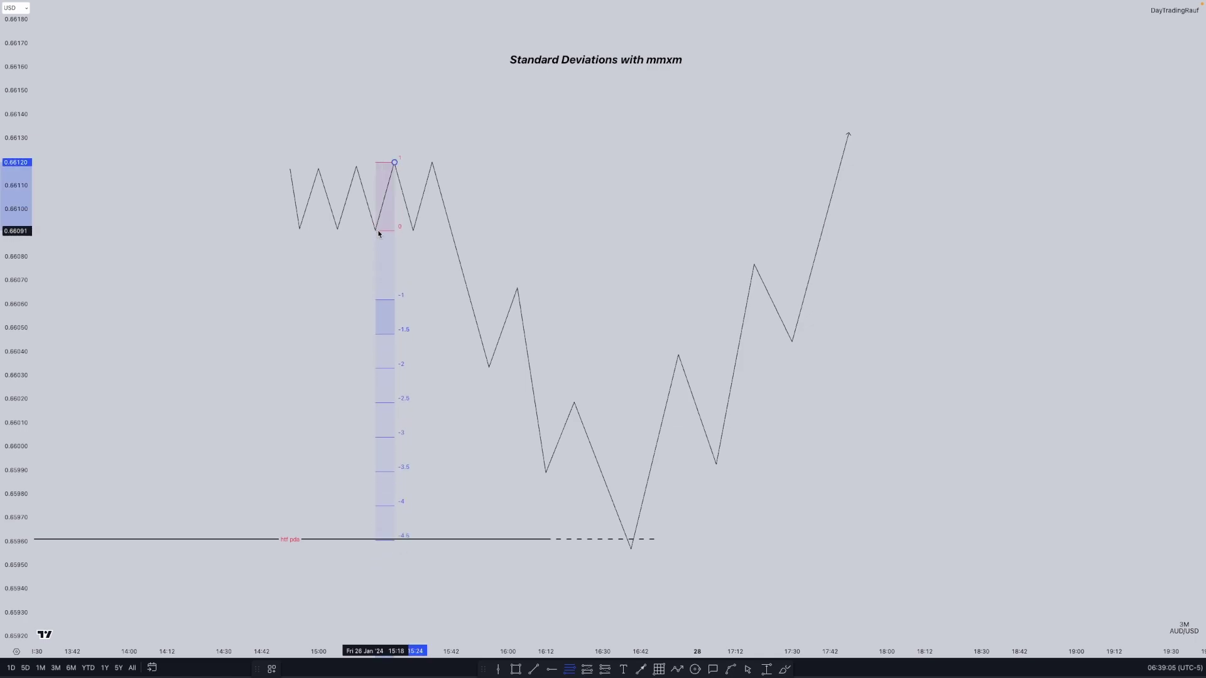
left_click(378, 230)
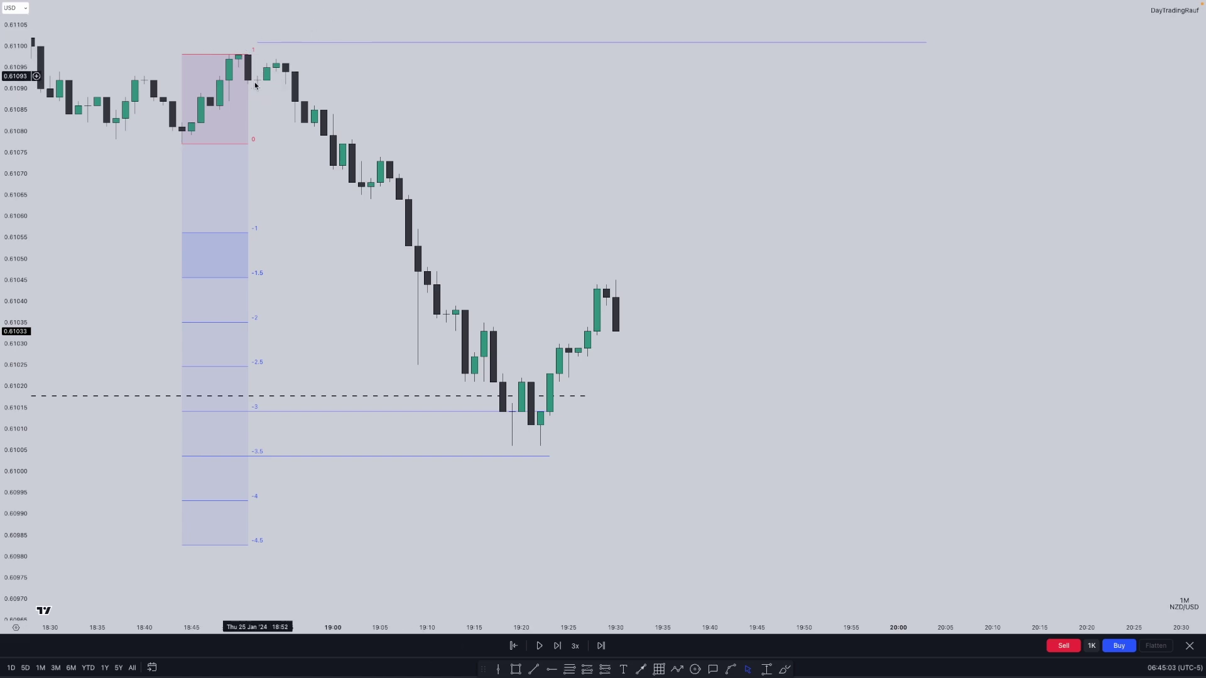
Draw a horizontal line at 0.61033 on the NZD/USD chart from the last swing high before the low to just past the latest candle.
left_click_drag(483, 329, 634, 330)
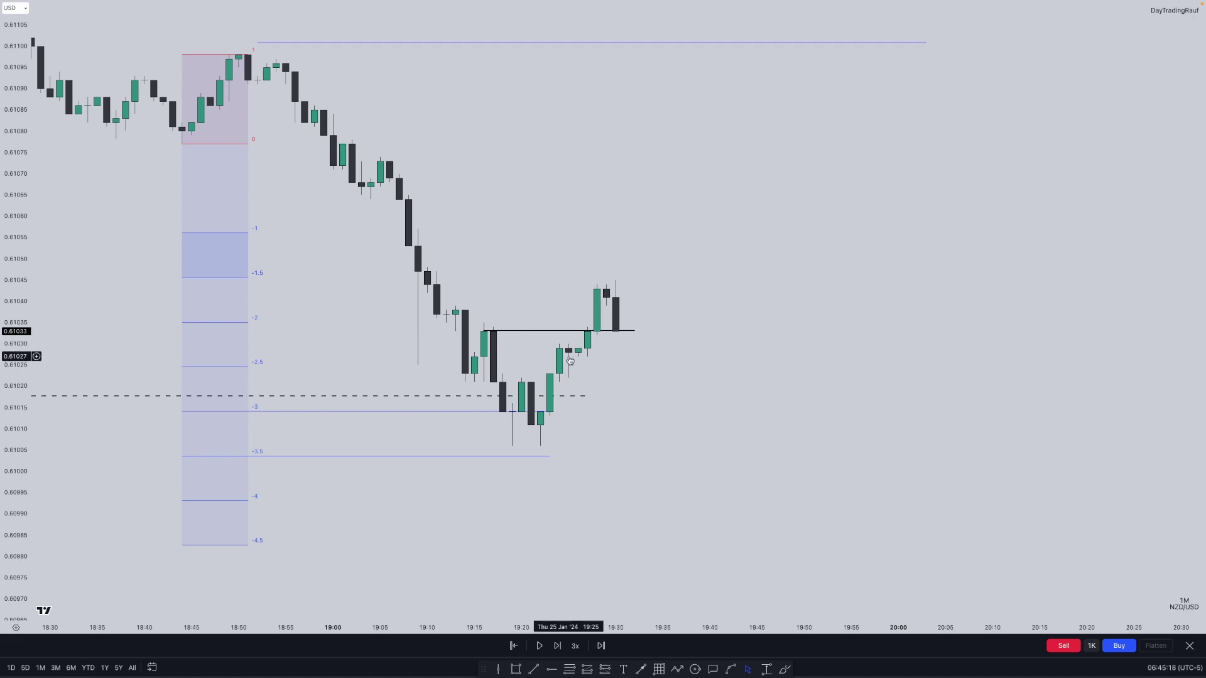
Place a long position at 0.61034 with its stop at 0.61003 and target at 0.61103, and play the bar replay.
key("alt+shift+l")
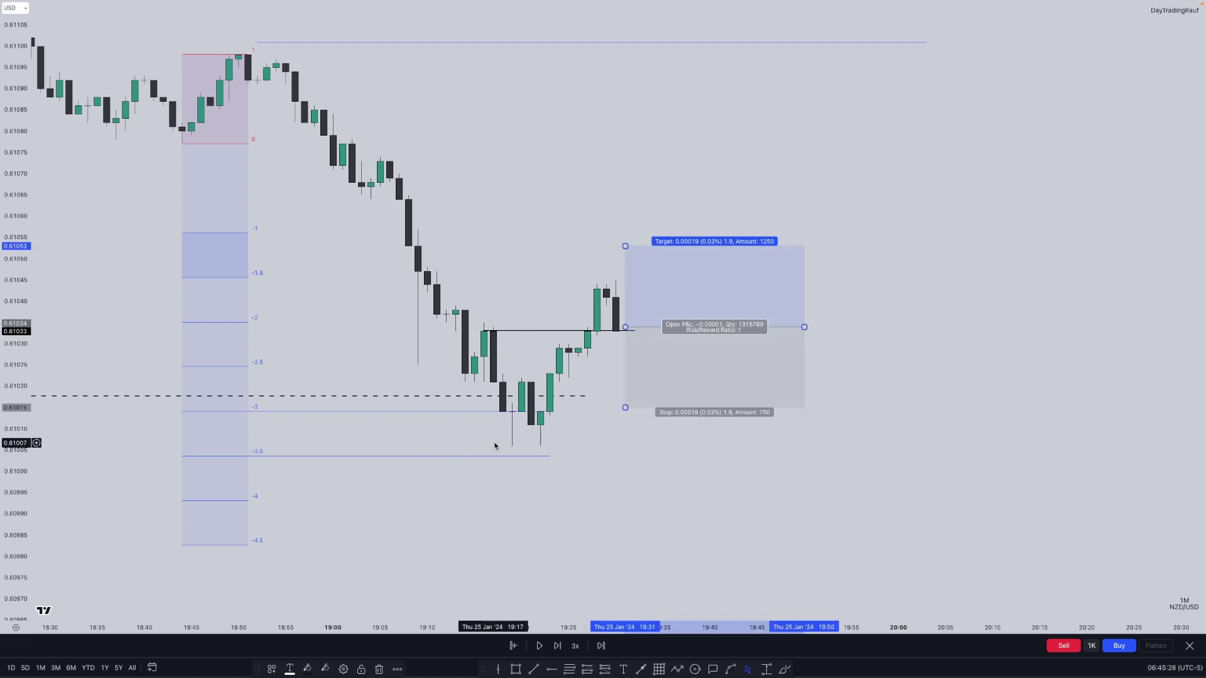
left_click_drag(625, 407, 624, 458)
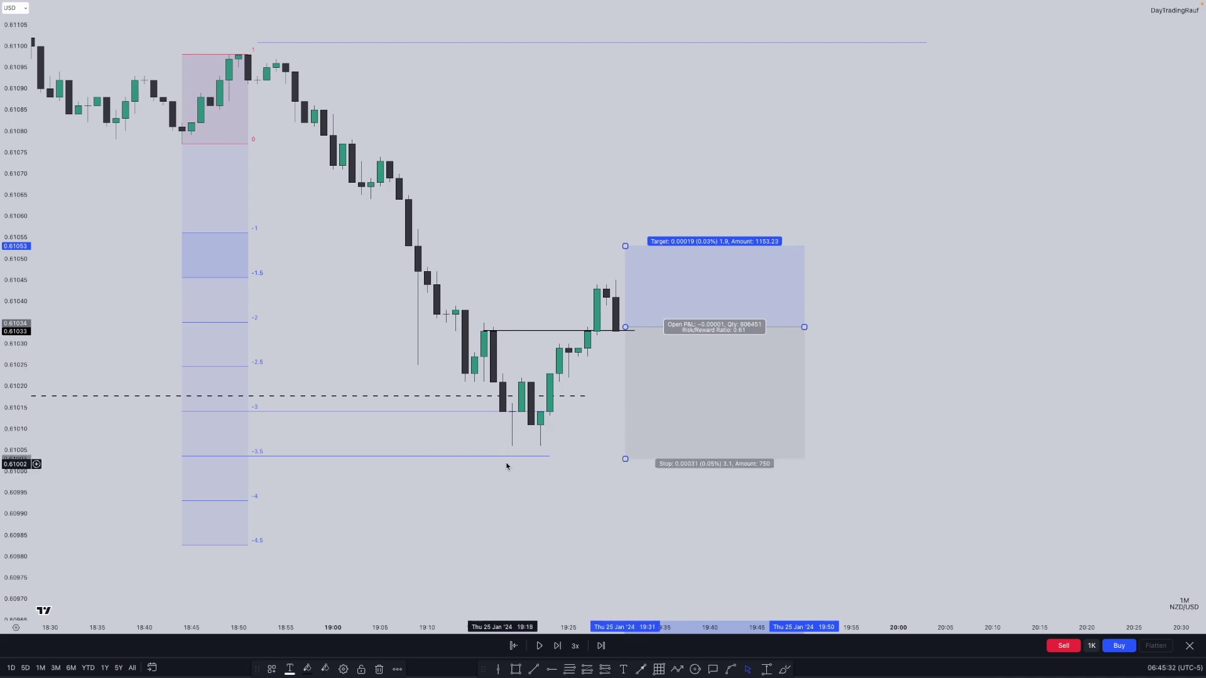
left_click_drag(663, 246, 663, 34)
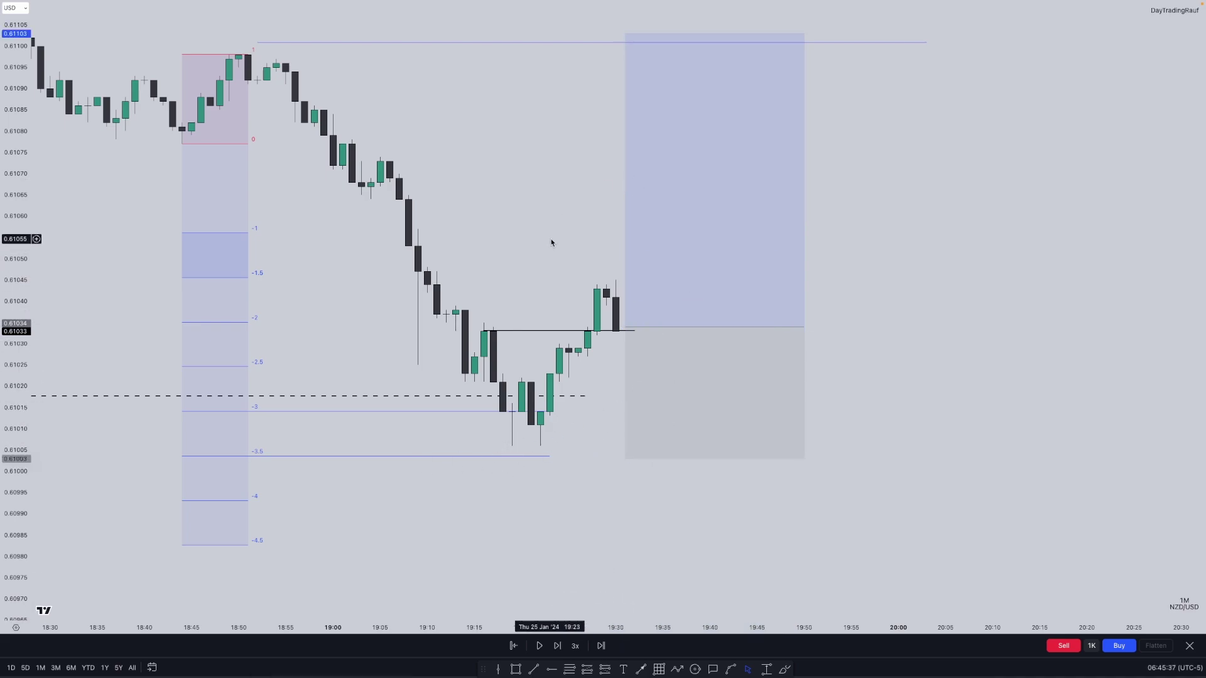
left_click(538, 646)
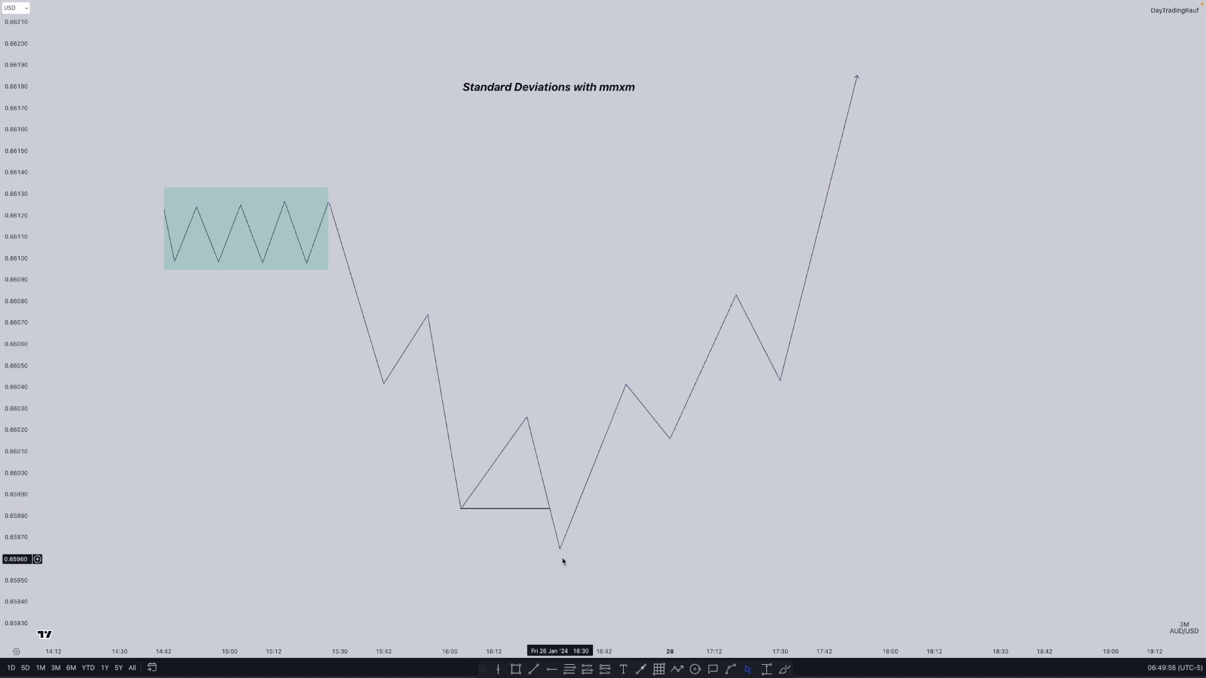
Draw a Fibonacci projection on the buy model from the lowest point at 0.65965 up to the swing high just before it.
key("alt+f")
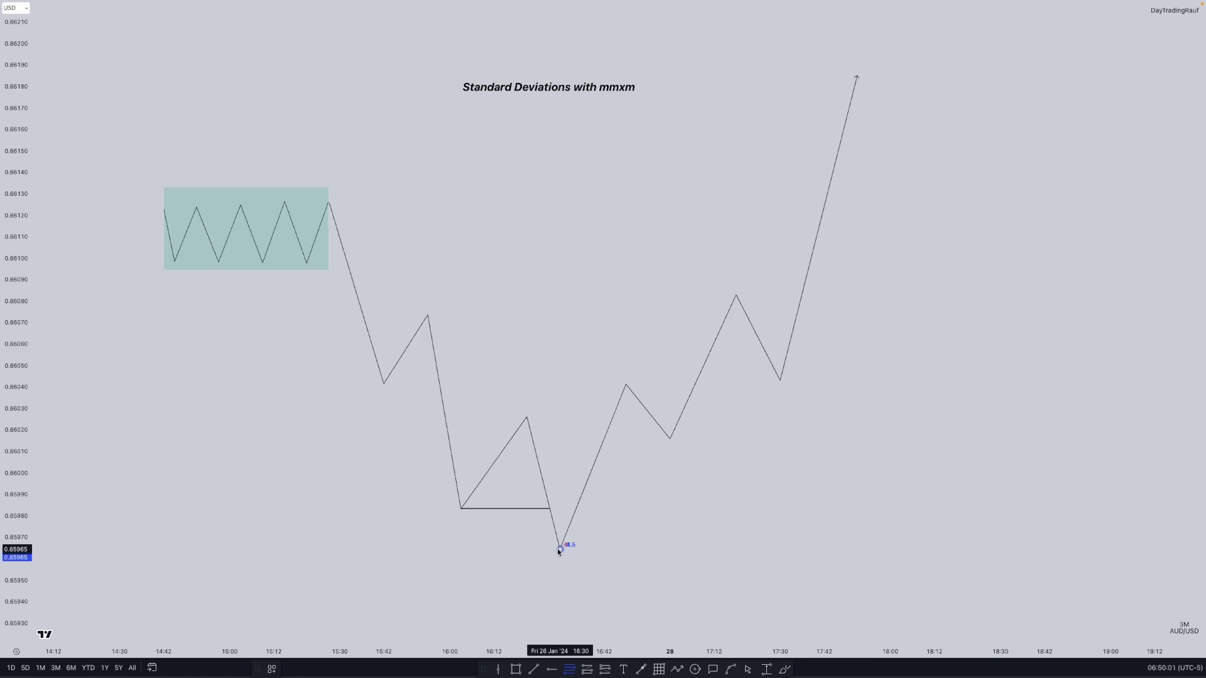
left_click_drag(558, 549, 526, 416)
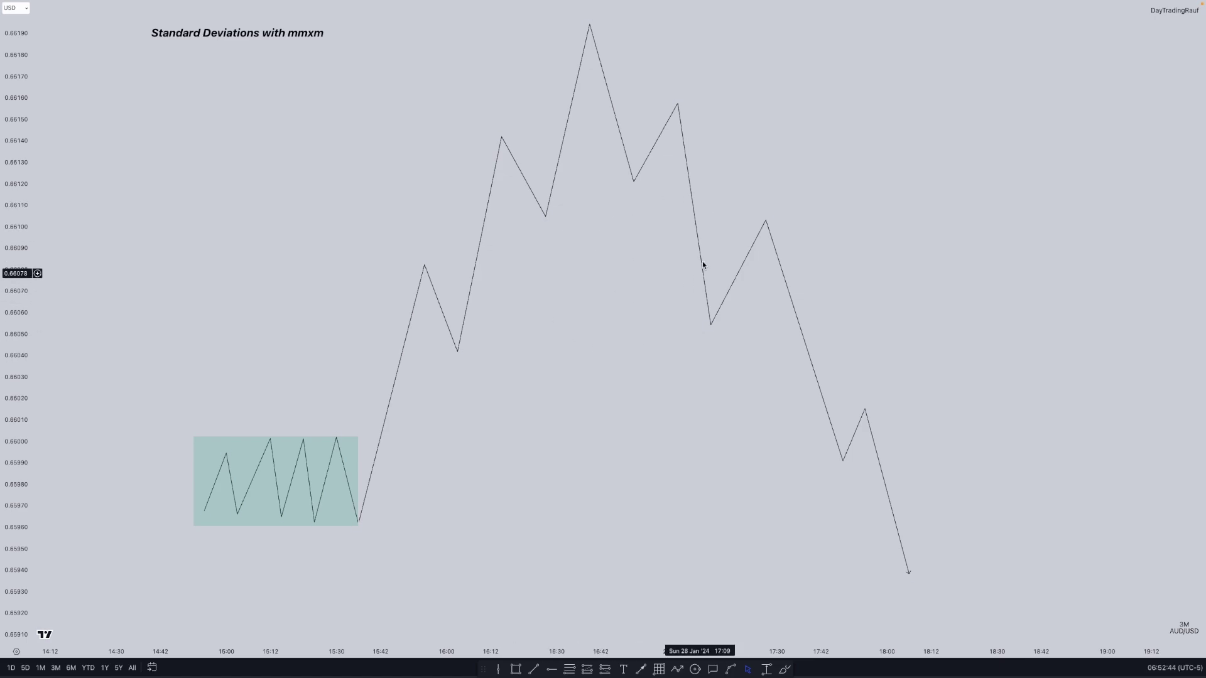
Draw a horizontal line from the swing high at 0.66142 to below the peak, and project deviations from the peak to the preceding swing low.
key("alt+t")
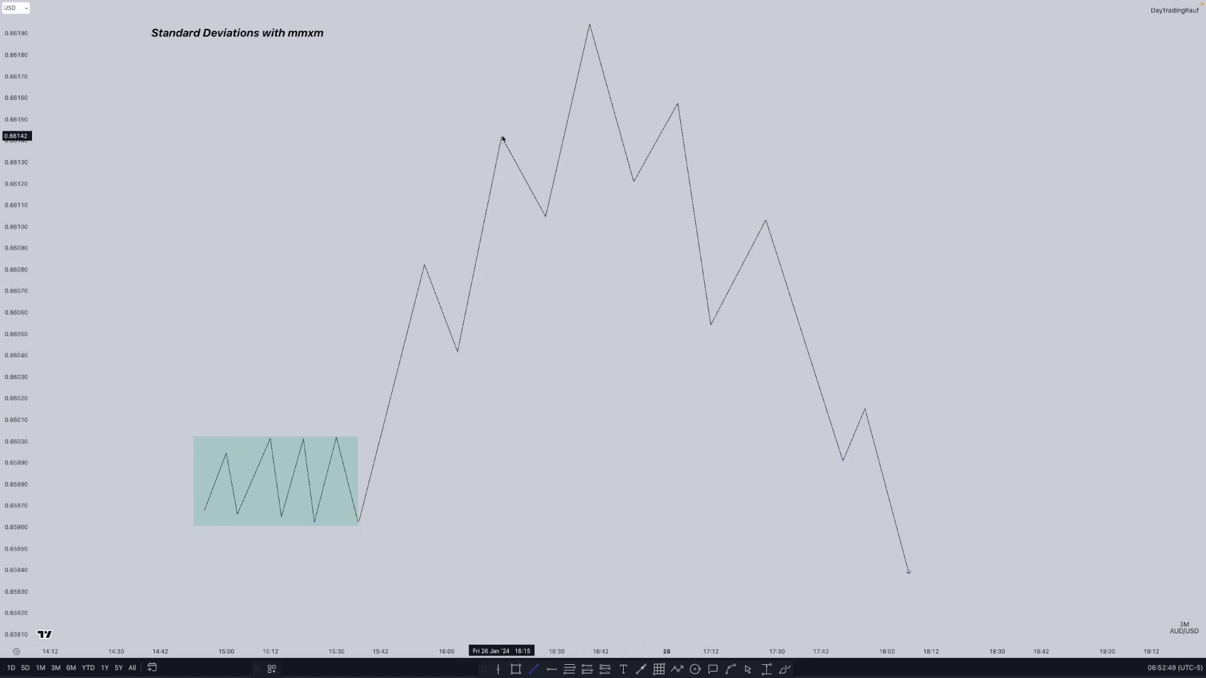
left_click_drag(502, 136, 590, 136)
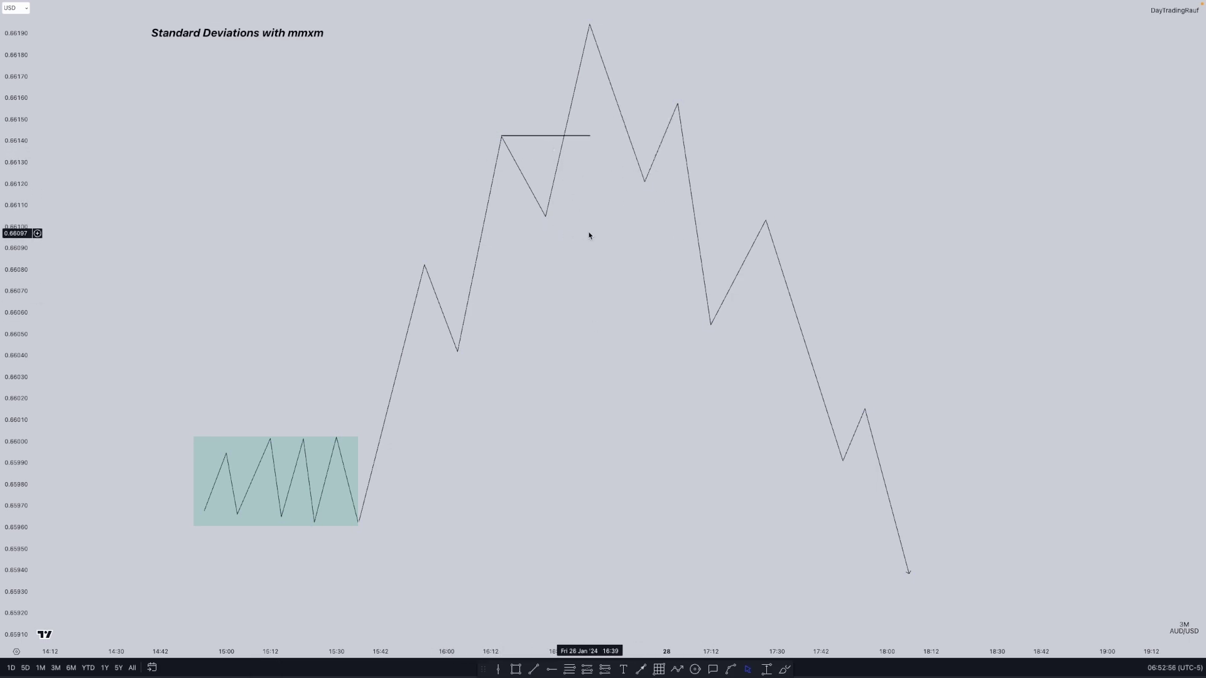
left_click(548, 213)
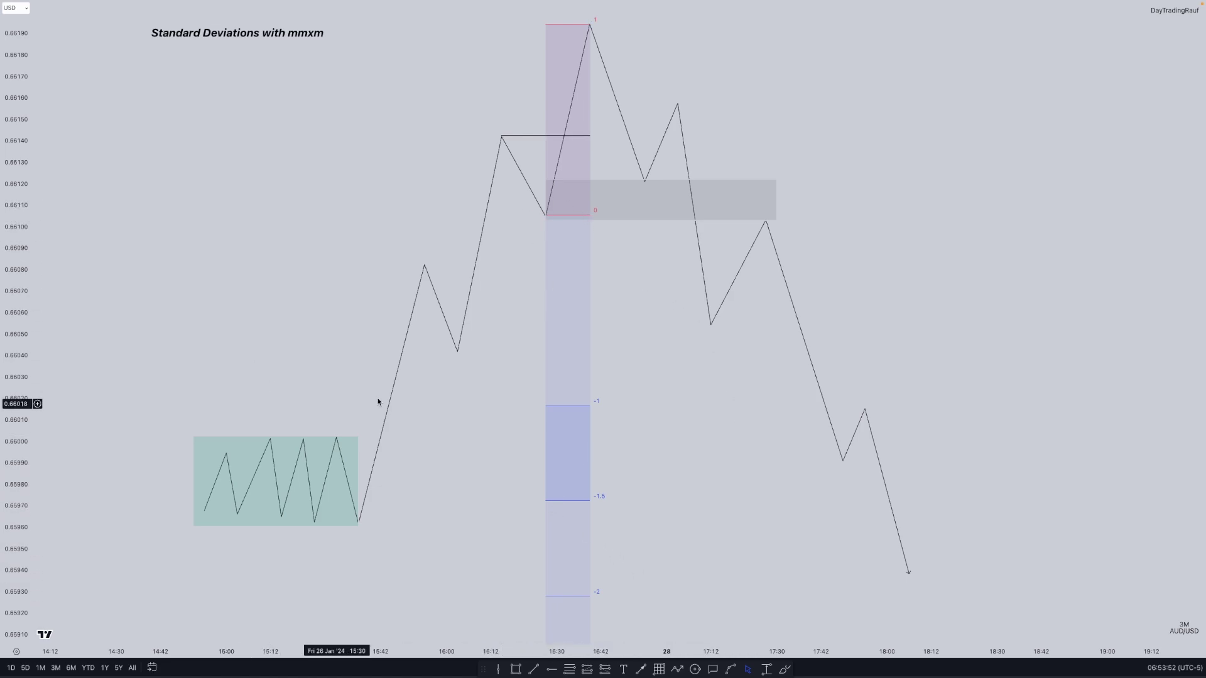
left_click(459, 344)
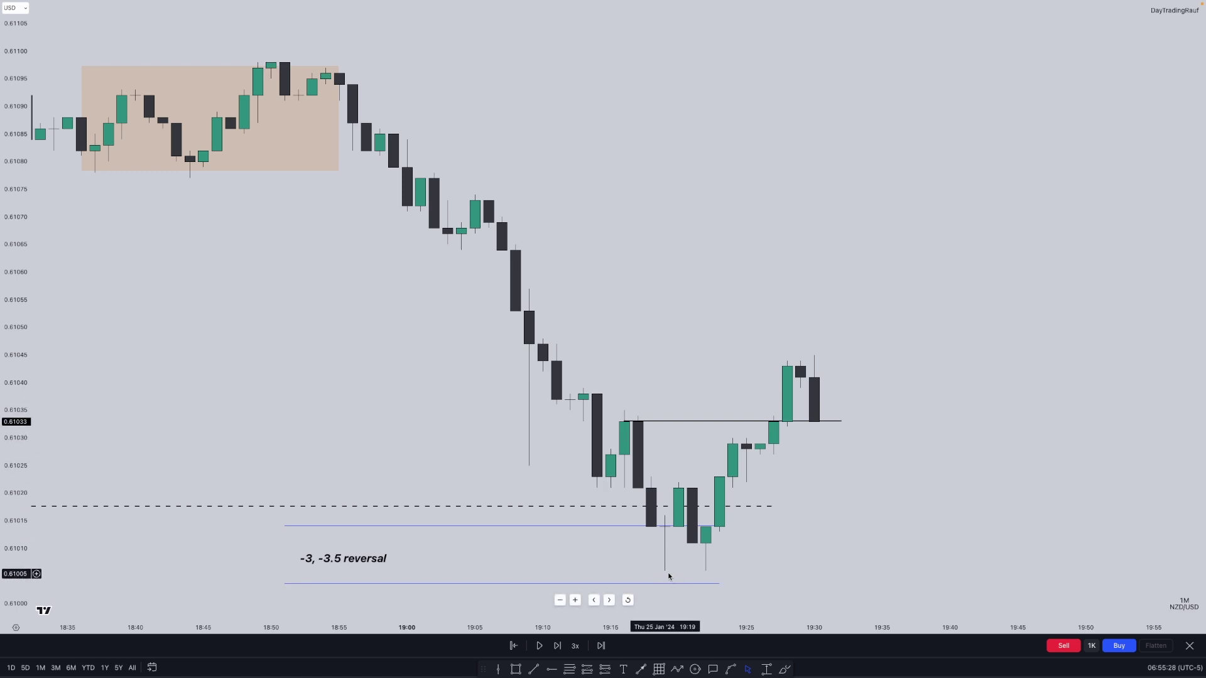
Mark the 19:14 candle's low with a short line and fit a Fibonacci projection from the 19:19 low at 0.61006 to the 19:16 high at 0.61035.
left_click_drag(596, 489, 664, 489)
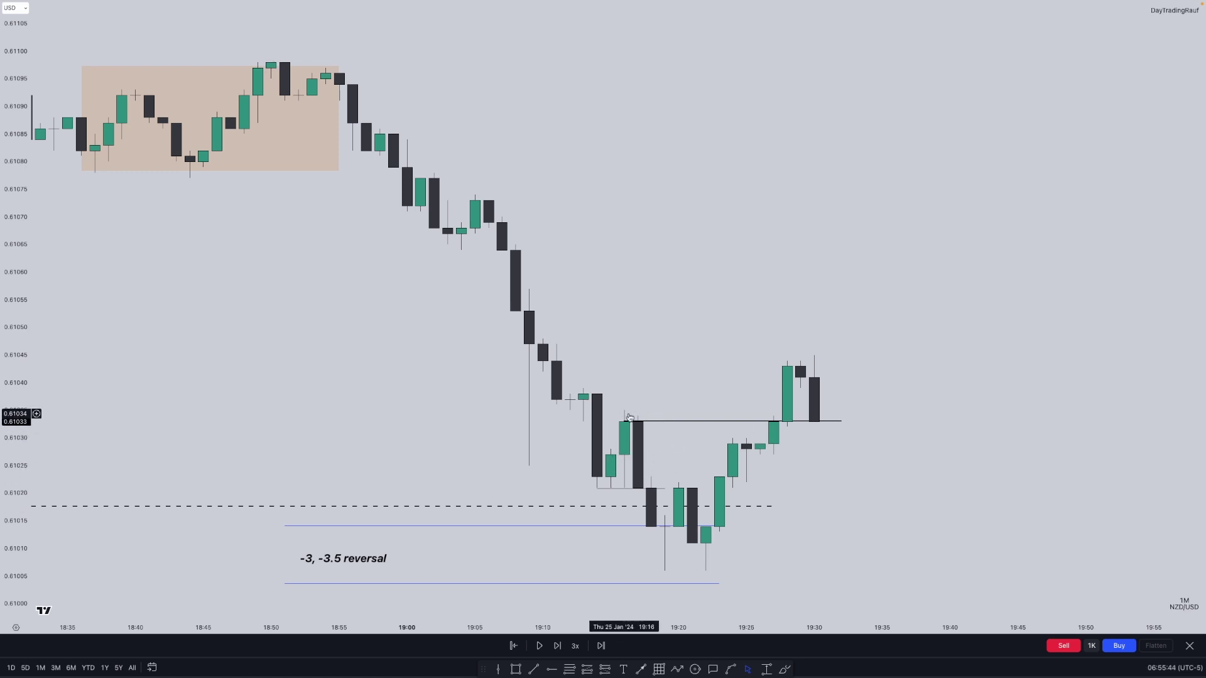
key("alt+f")
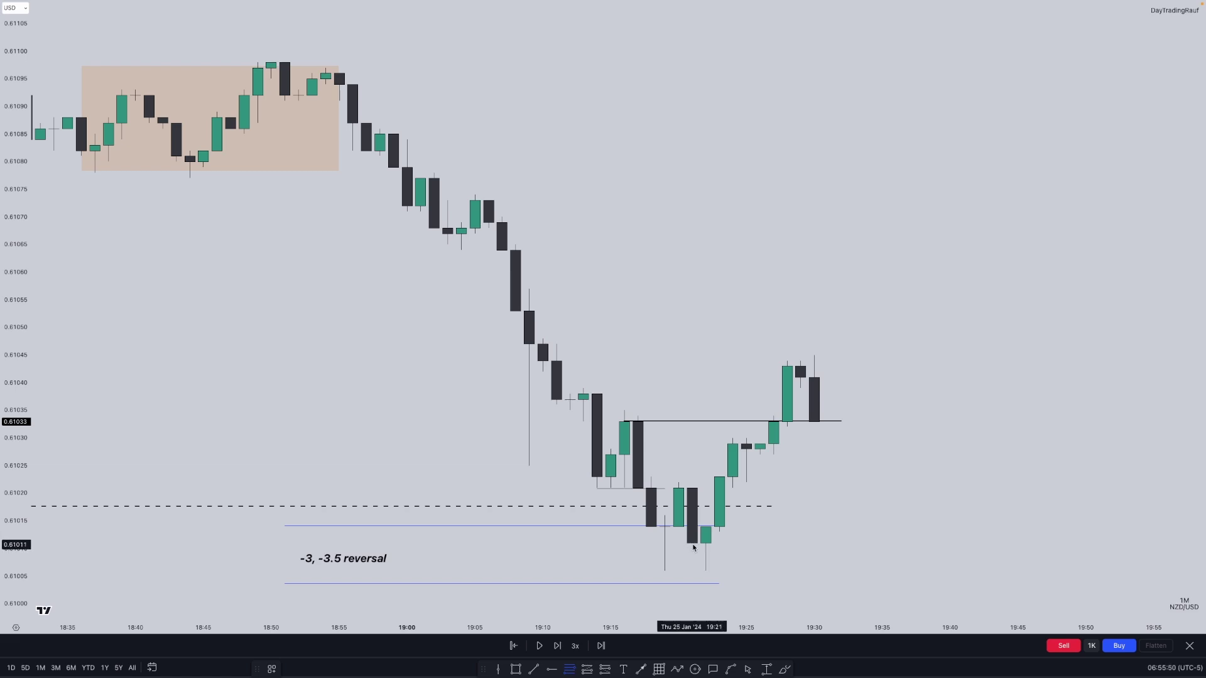
left_click_drag(693, 547, 624, 420)
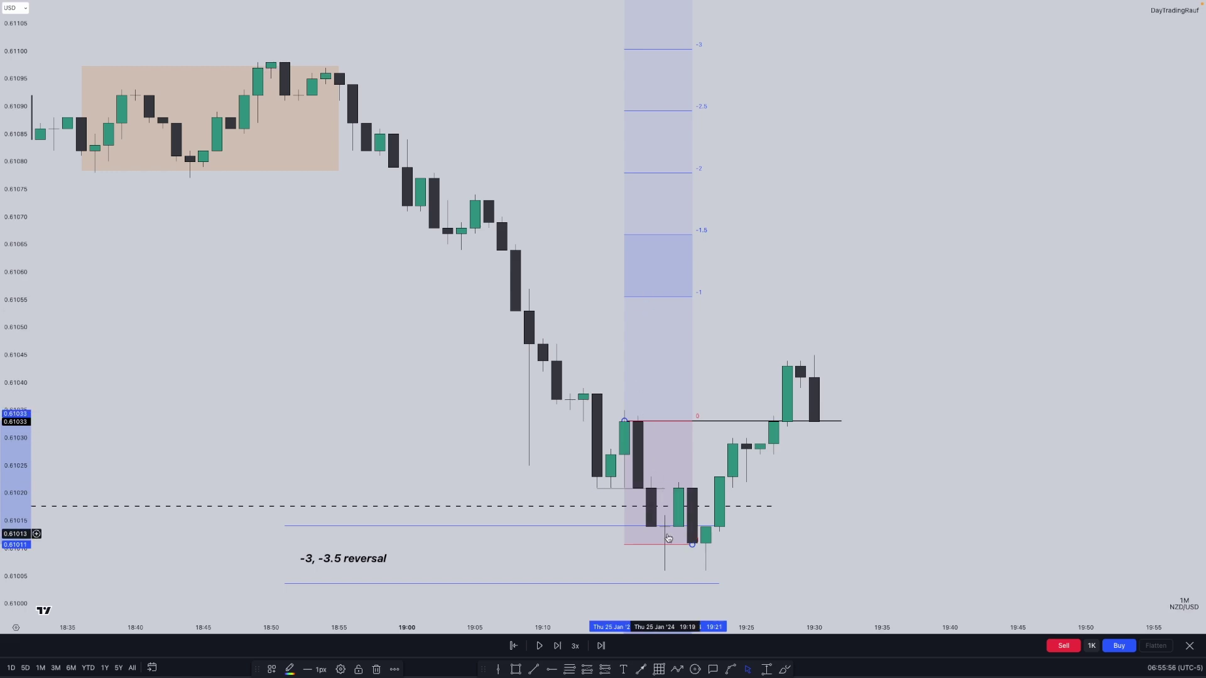
left_click_drag(693, 545, 664, 571)
left_click_drag(624, 420, 624, 410)
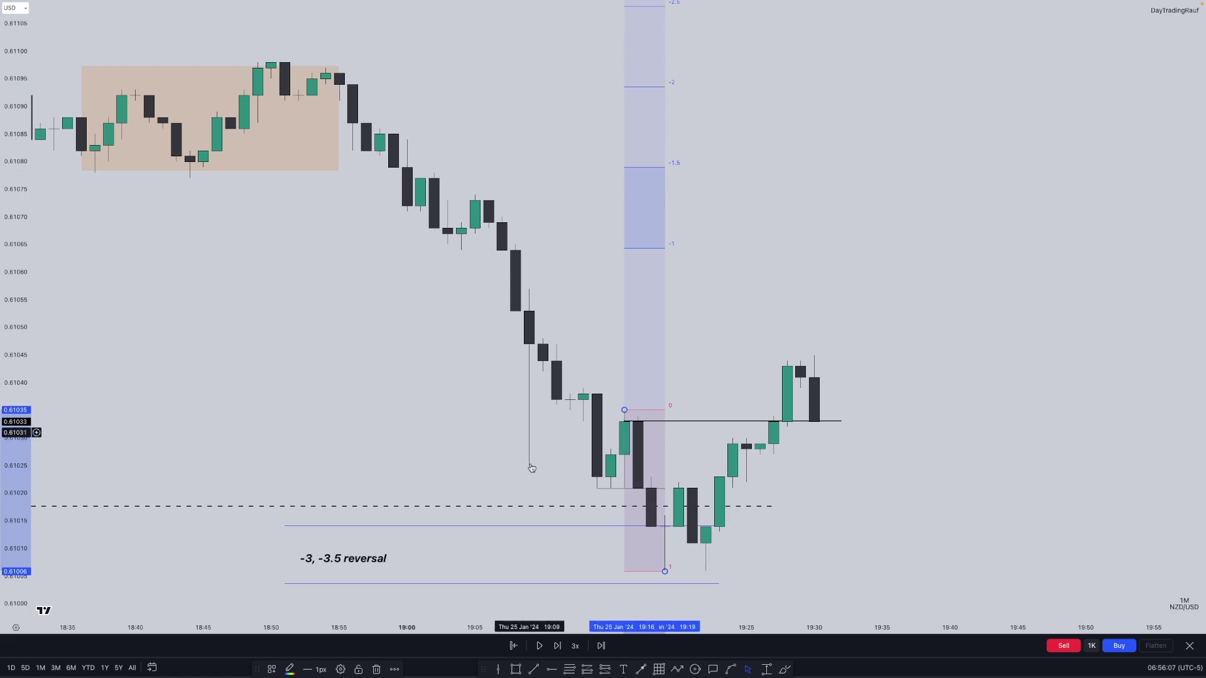
left_click(582, 132)
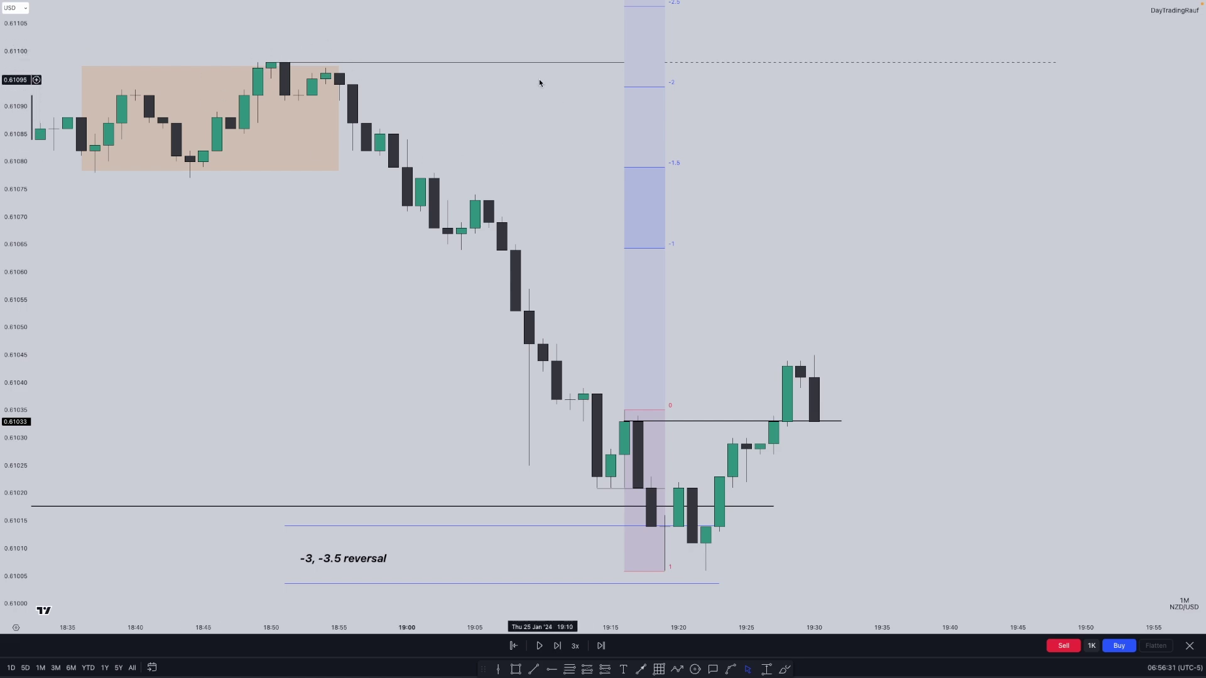
Place a long position at 0.61033 with its stop at 0.61006 and target at 0.61100, and play the bar replay.
key("alt+f")
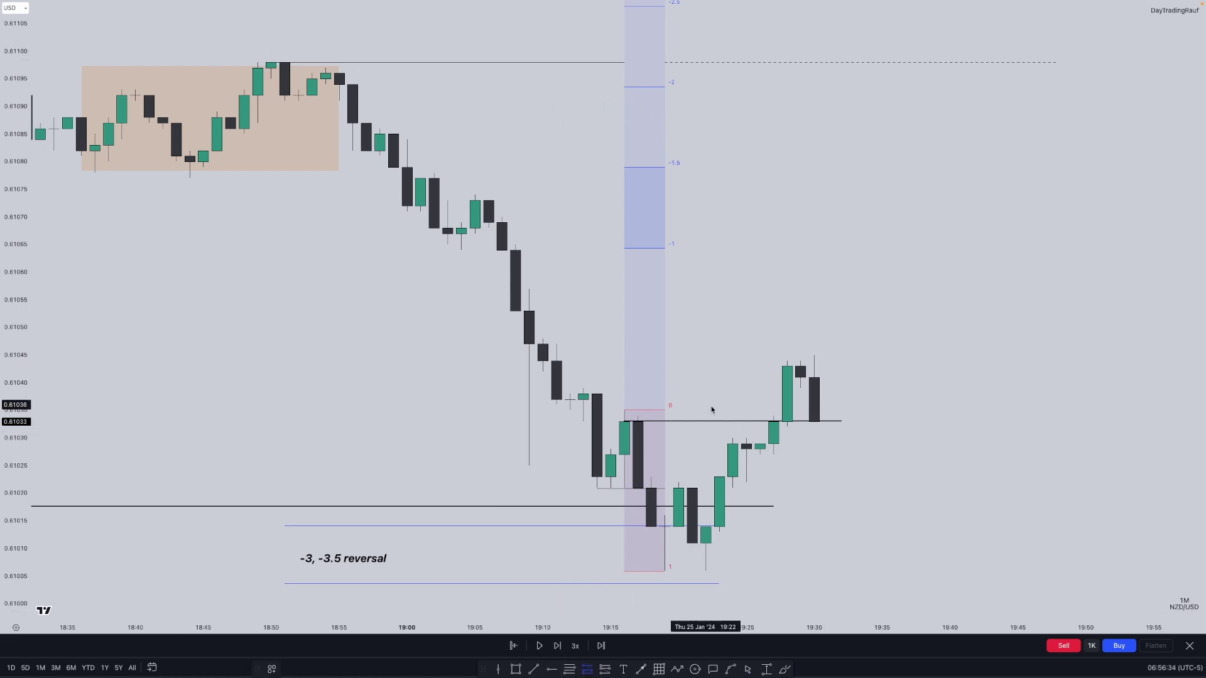
left_click(811, 422)
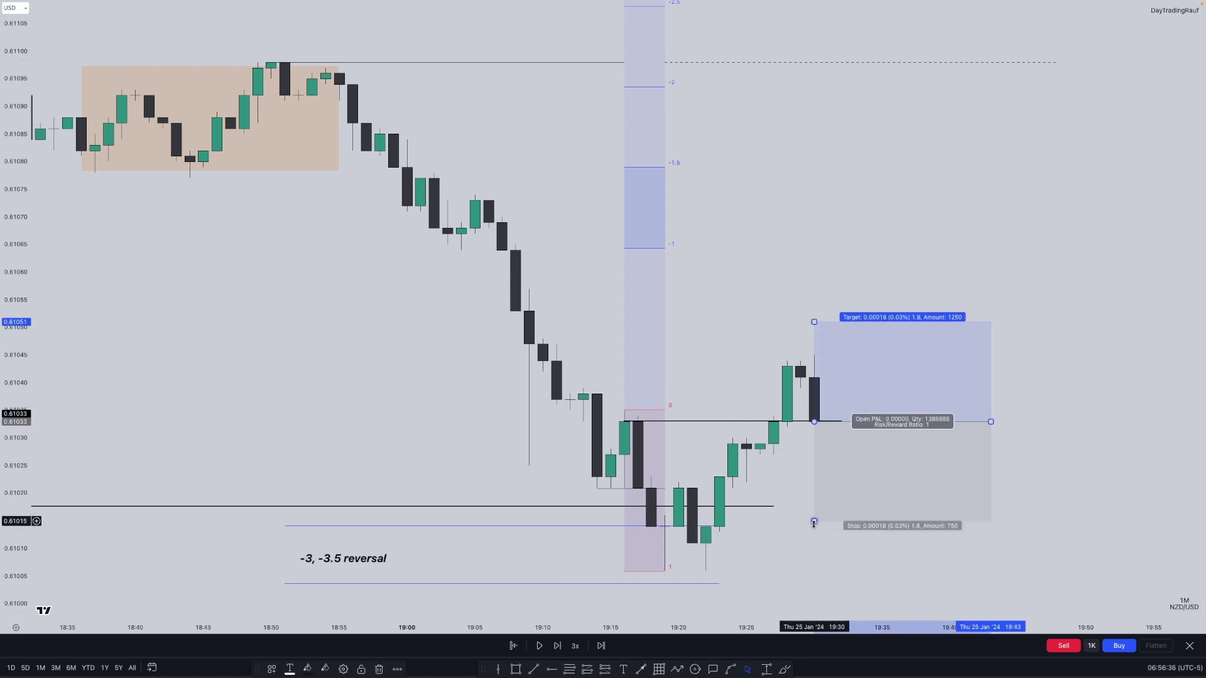
left_click_drag(809, 520, 778, 570)
left_click_drag(814, 321, 882, 51)
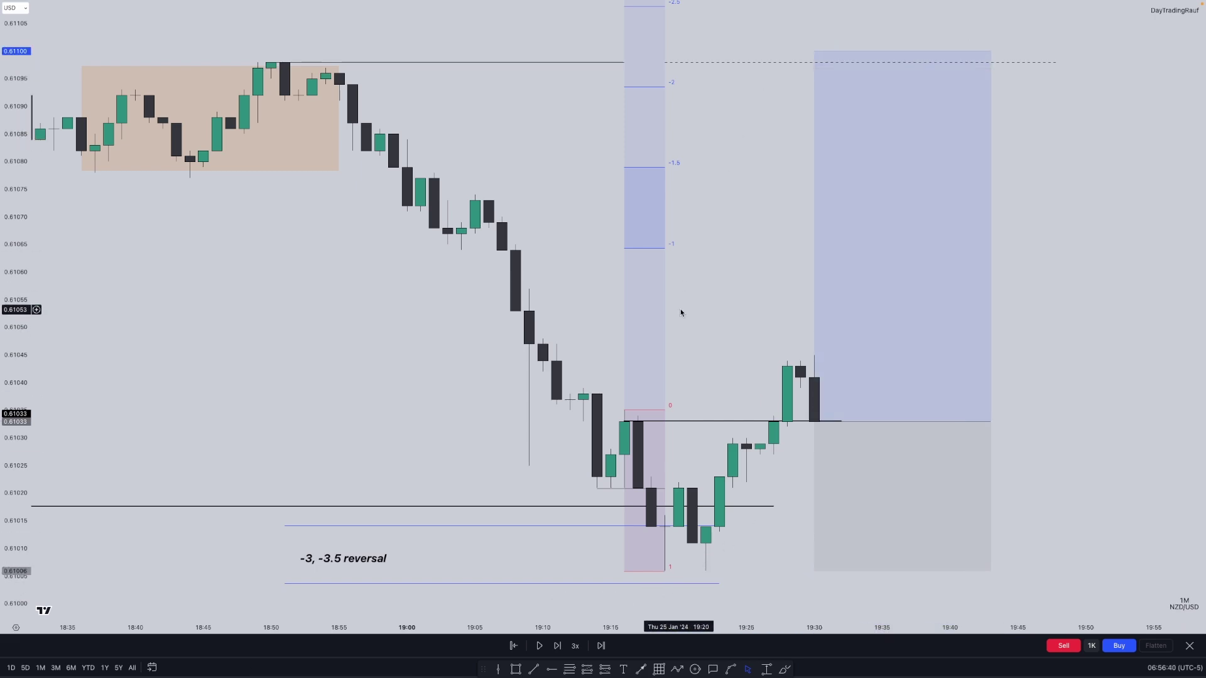
key("shift+Down")
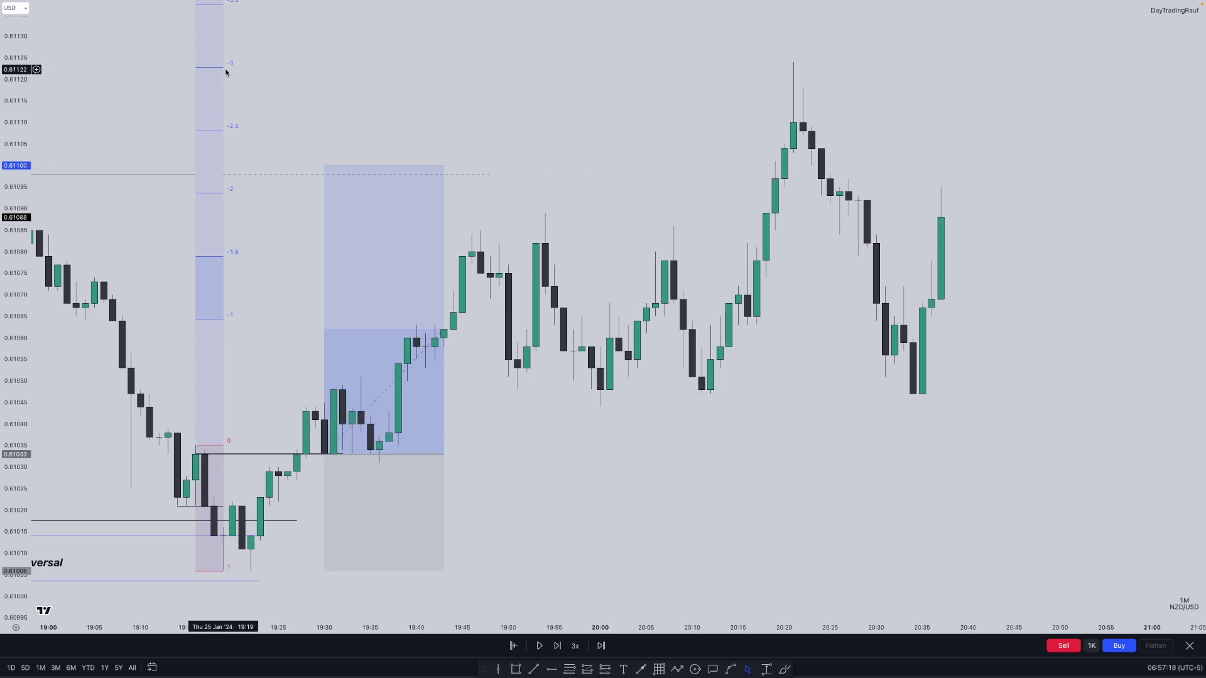
Add a horizontal line at 0.61123, on the -3 deviation level through the 20:21 candle's wick.
left_click(794, 67)
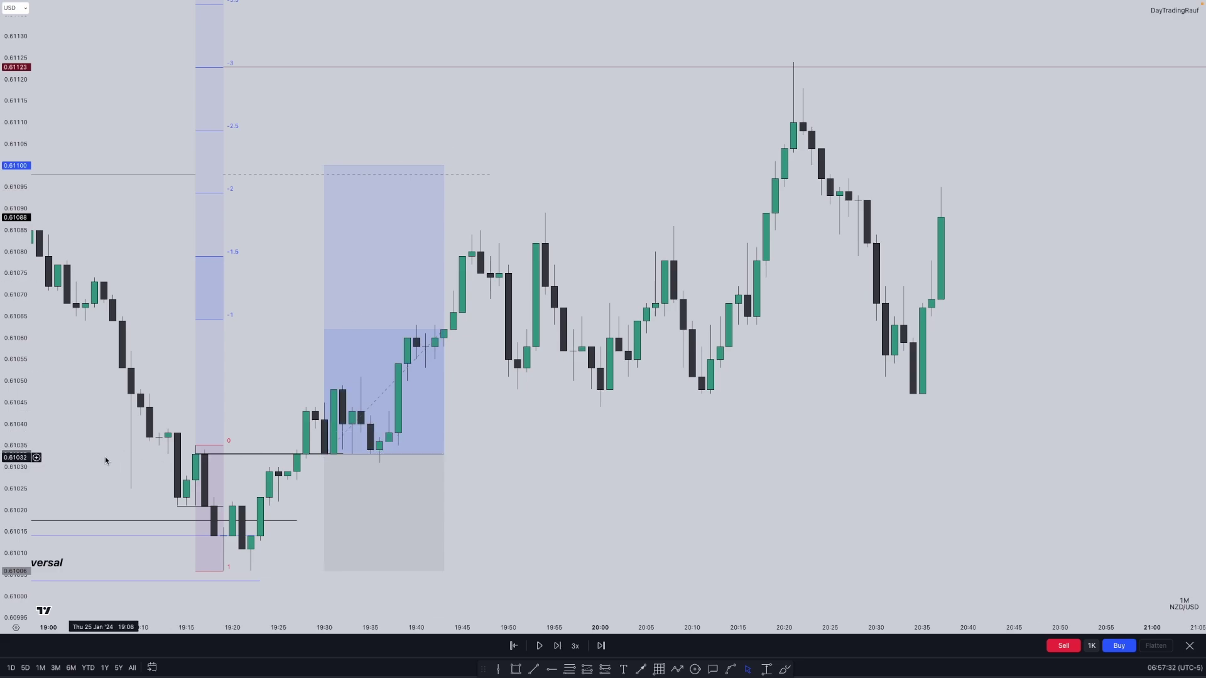
left_click_drag(105, 461, 161, 490)
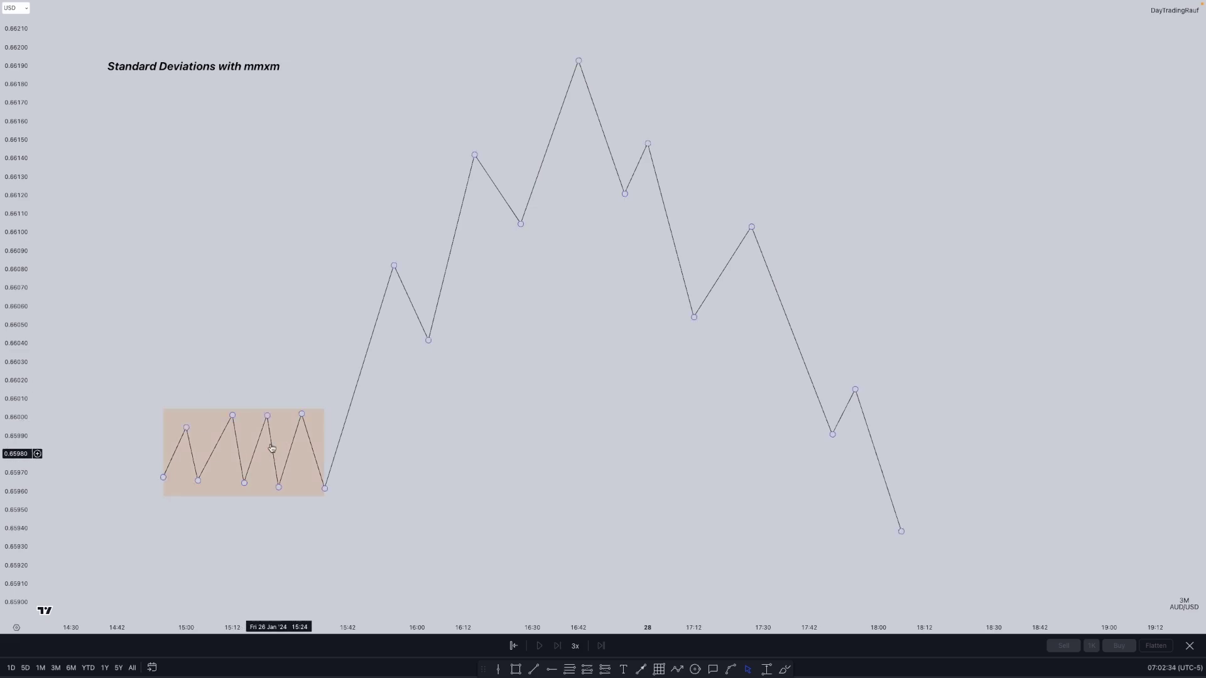
Draw a Fibonacci projection on the sell model from the highest peak down along its first falling leg.
left_click(569, 668)
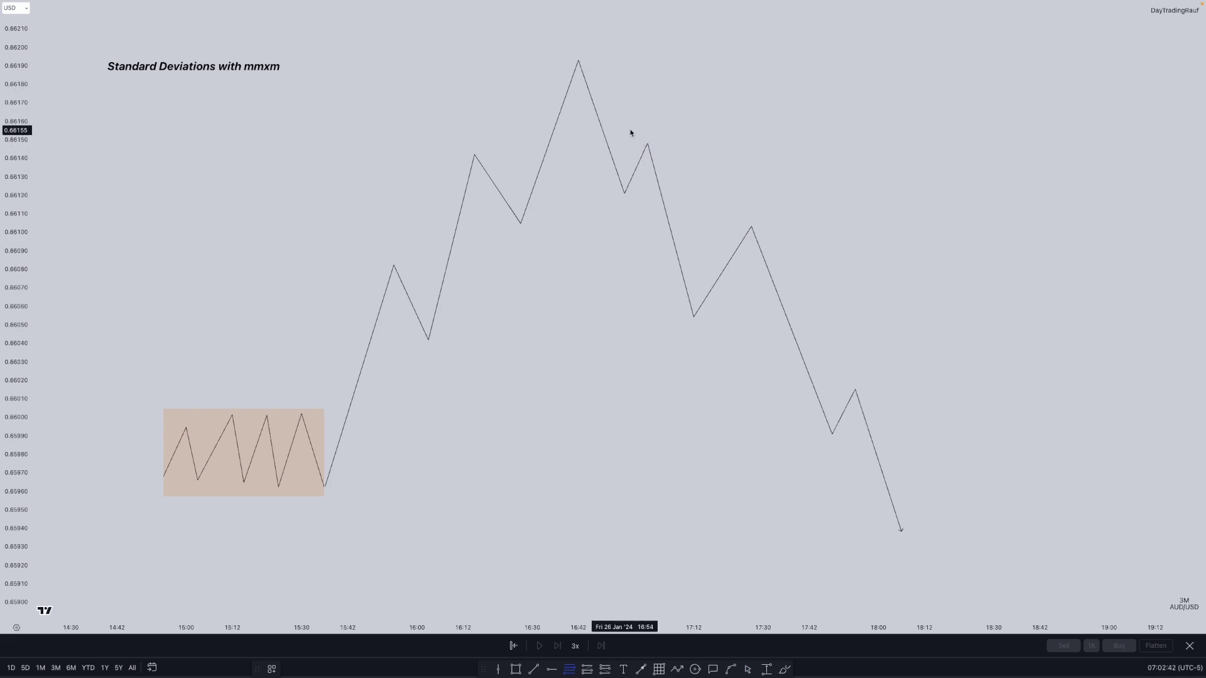
left_click(579, 62)
left_click(618, 164)
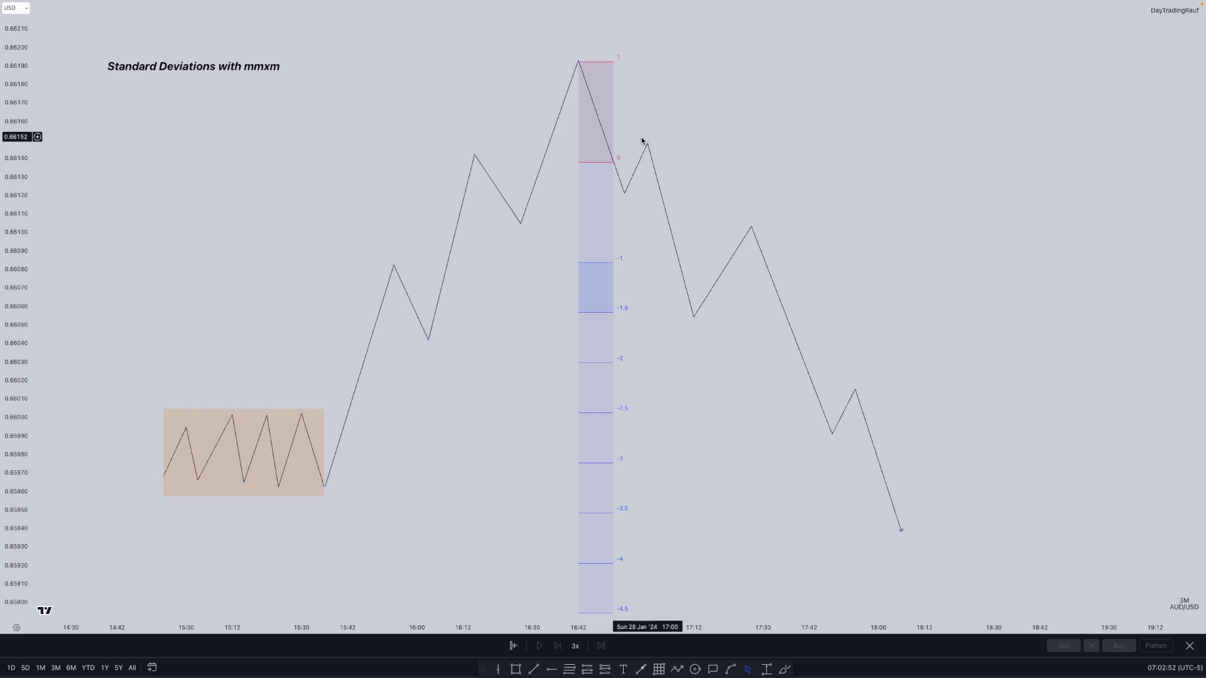
Place a short position at the lower high after the peak, with its stop at 0.66196 and target at 0.66000.
left_click(648, 140)
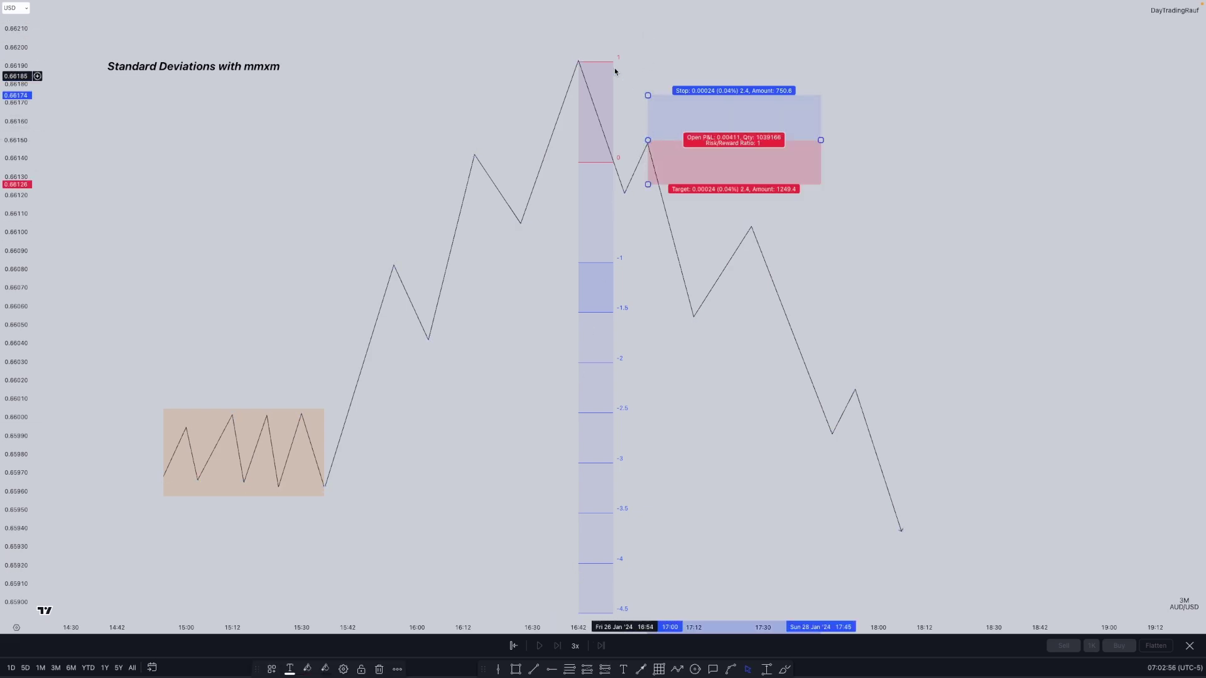
left_click_drag(648, 95, 648, 55)
left_click_drag(686, 184, 686, 418)
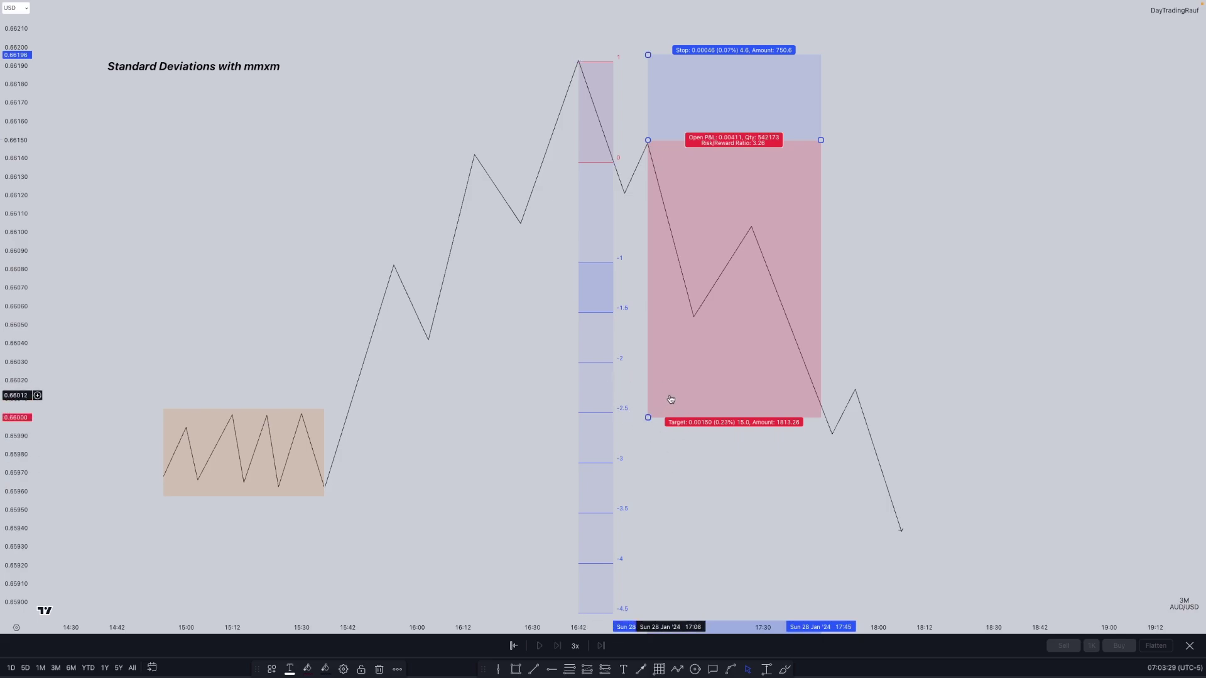
left_click(598, 121)
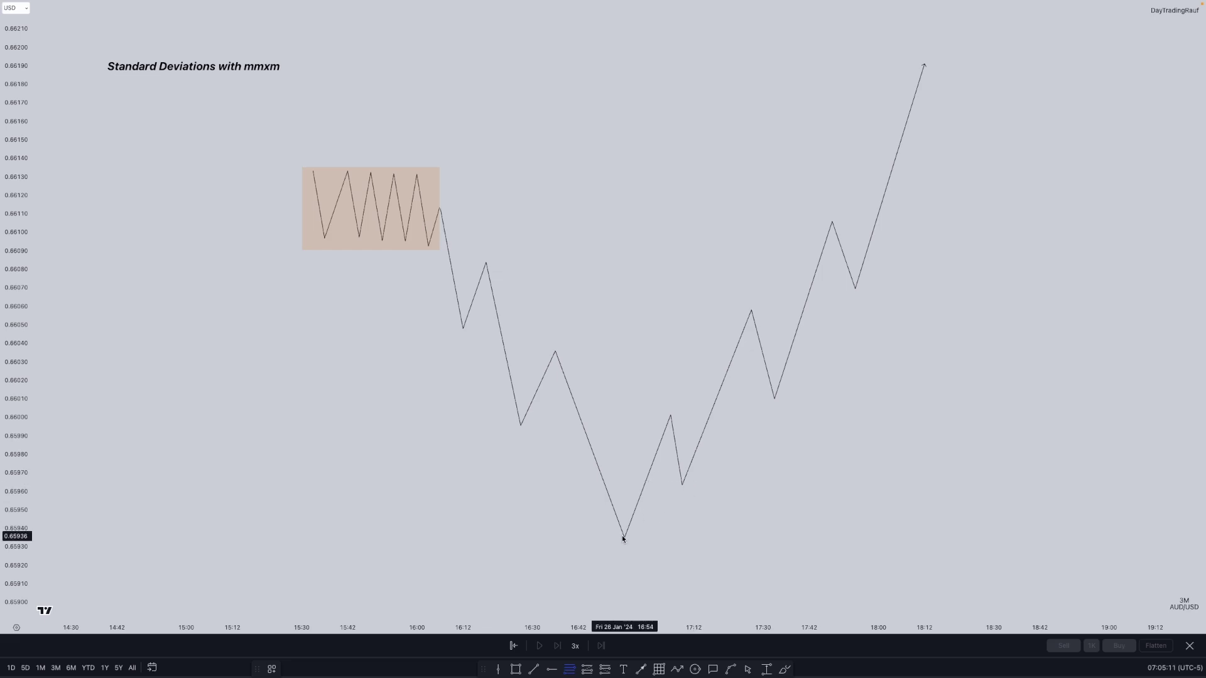
Draw a Fibonacci projection on the buy model from the lowest point at 0.65936 up to the first swing high after it.
left_click_drag(624, 537, 671, 414)
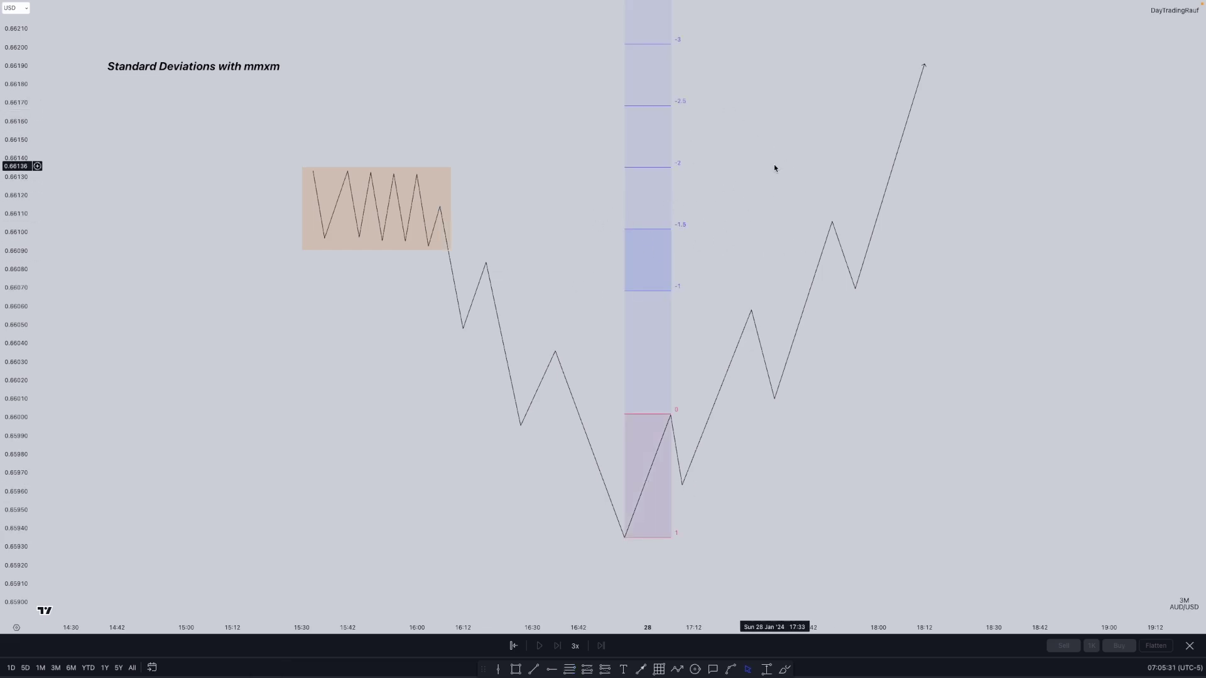
key("ctrl+v")
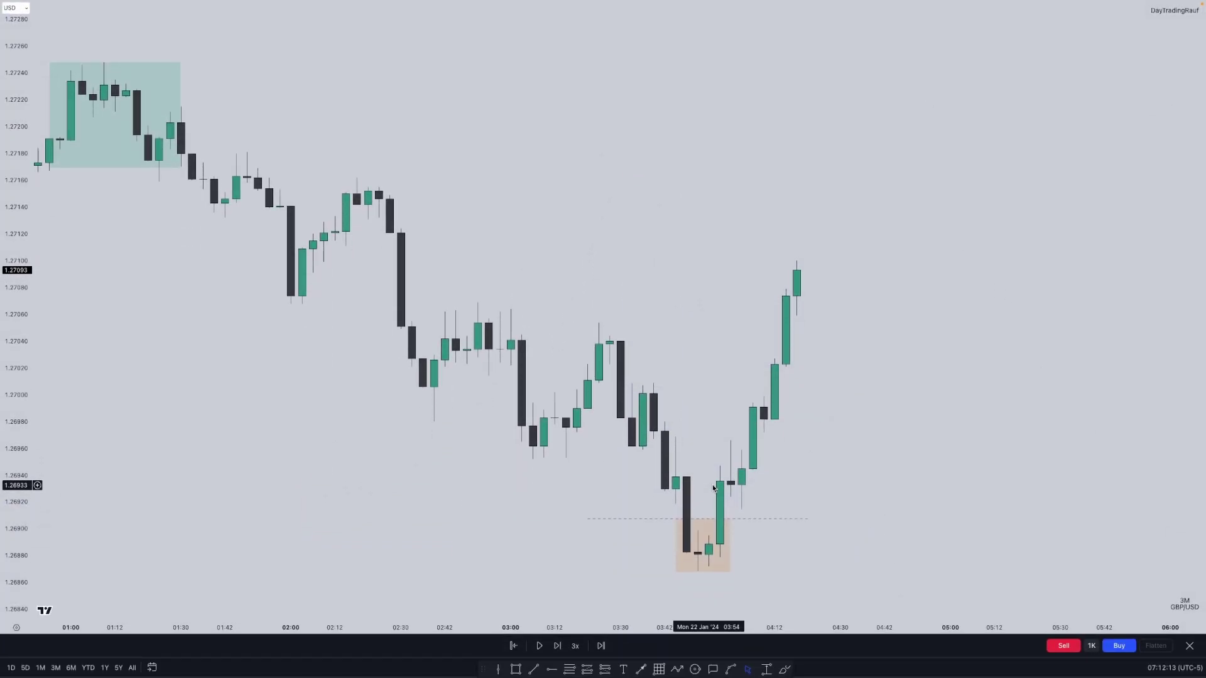
Draw a trend line at 1.26938 from the 03:48 candle's open and a Fibonacci projection from that candle's low up to the 03:39 high.
key("alt+t")
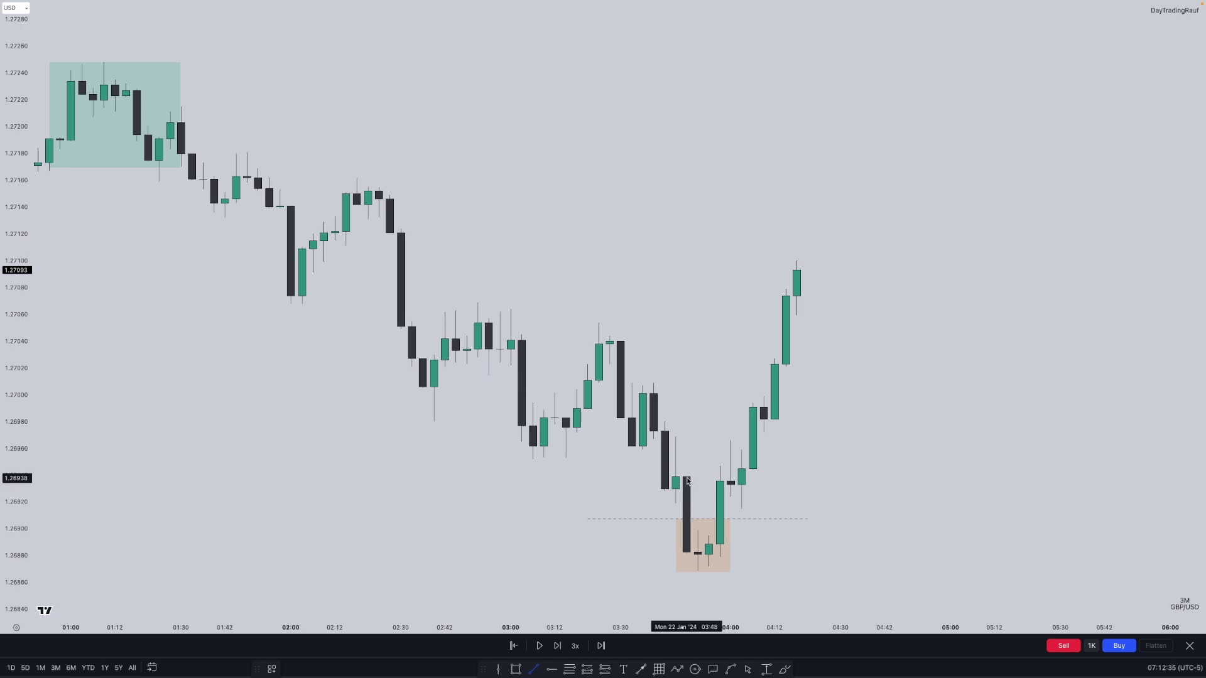
left_click_drag(686, 479, 774, 478)
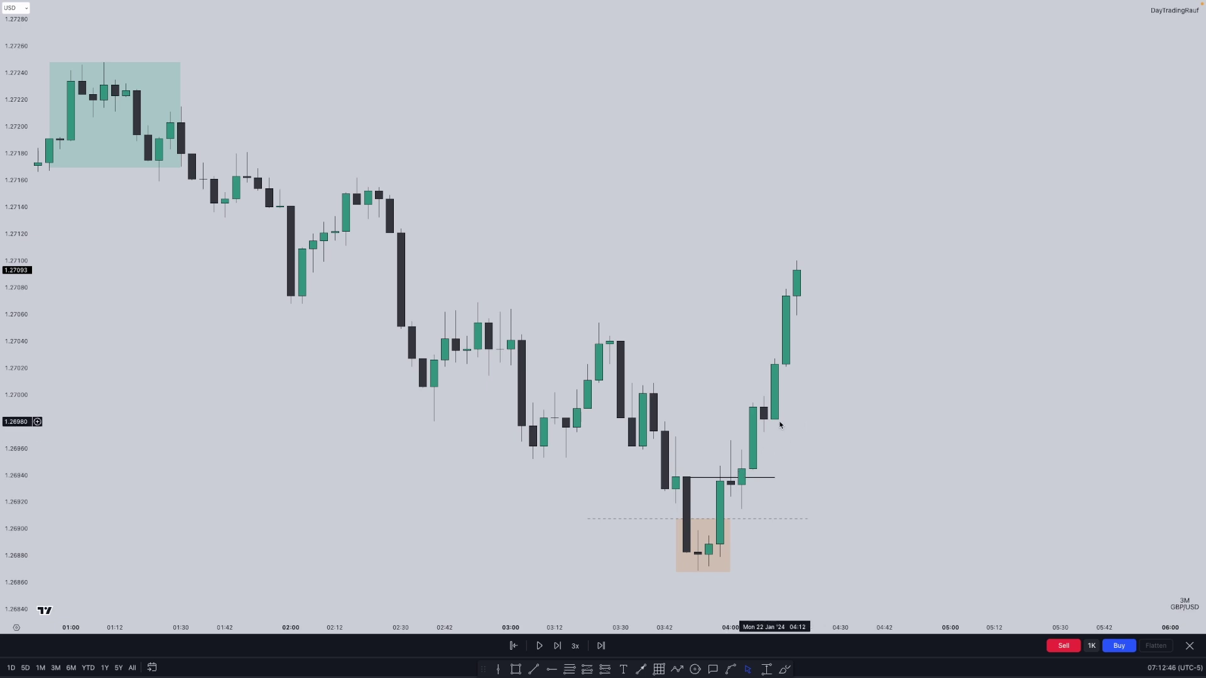
key("alt+h")
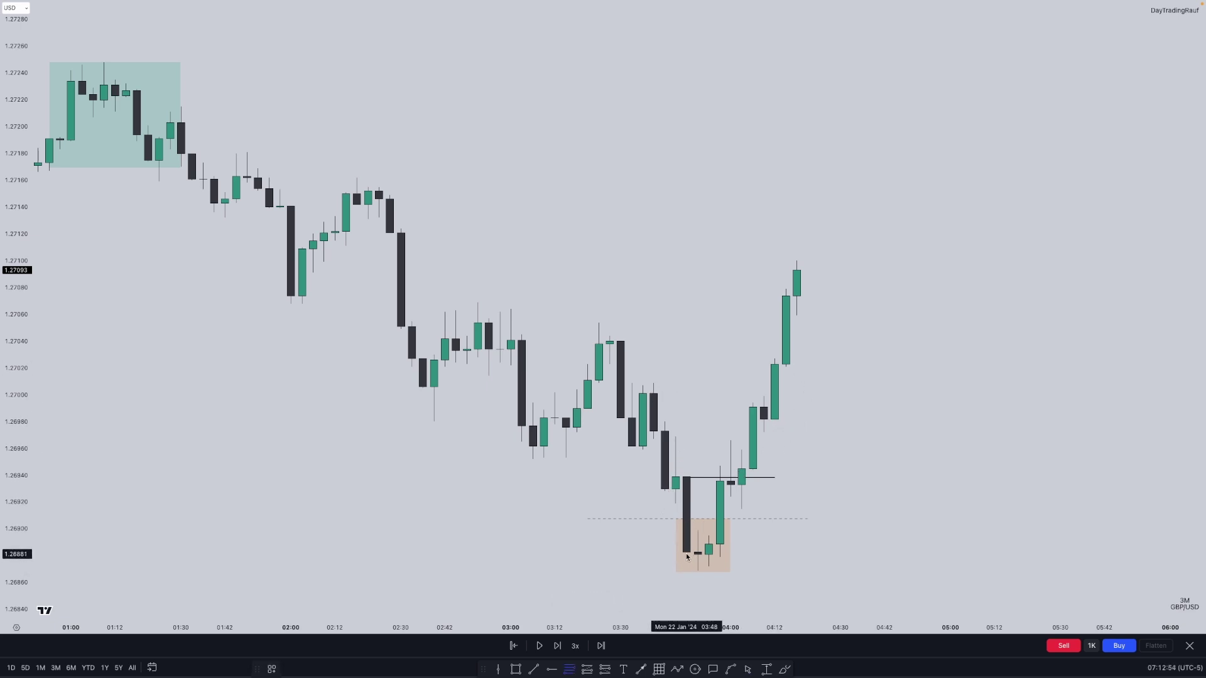
left_click_drag(686, 554, 653, 382)
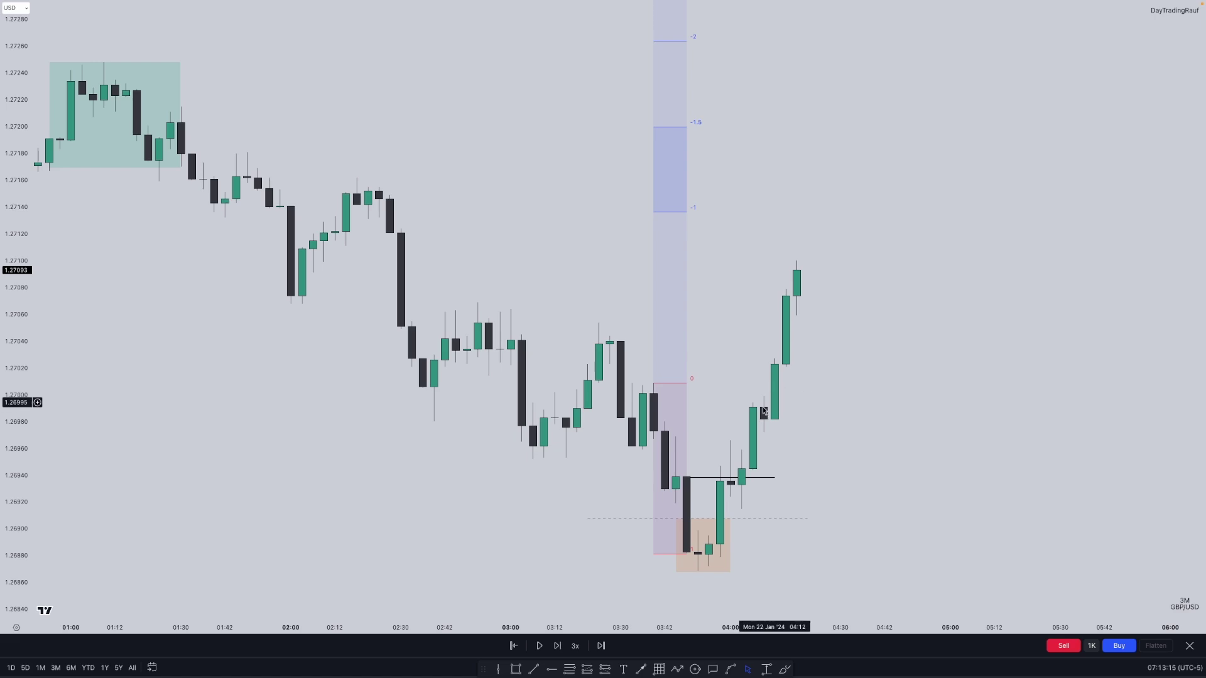
Place a long position with entry at 1.27016, stop at 1.26909 and target at 1.27260 near the -2 deviation, and play the bar replay.
left_click(820, 386)
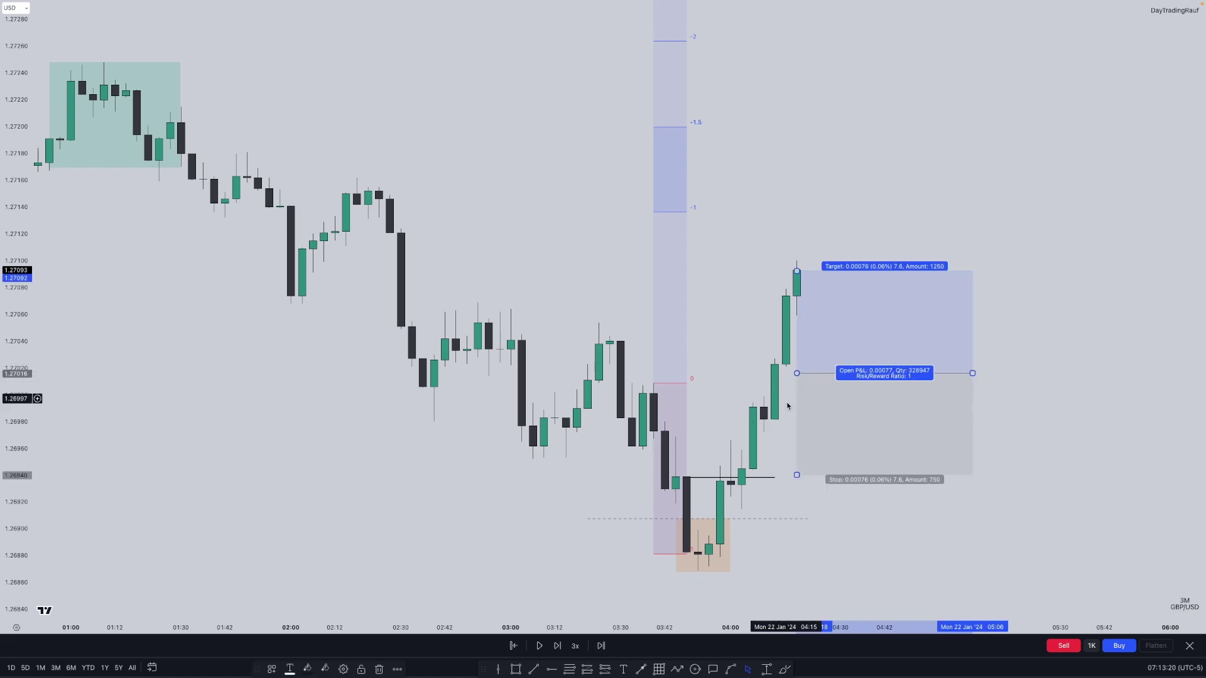
left_click_drag(797, 476, 797, 516)
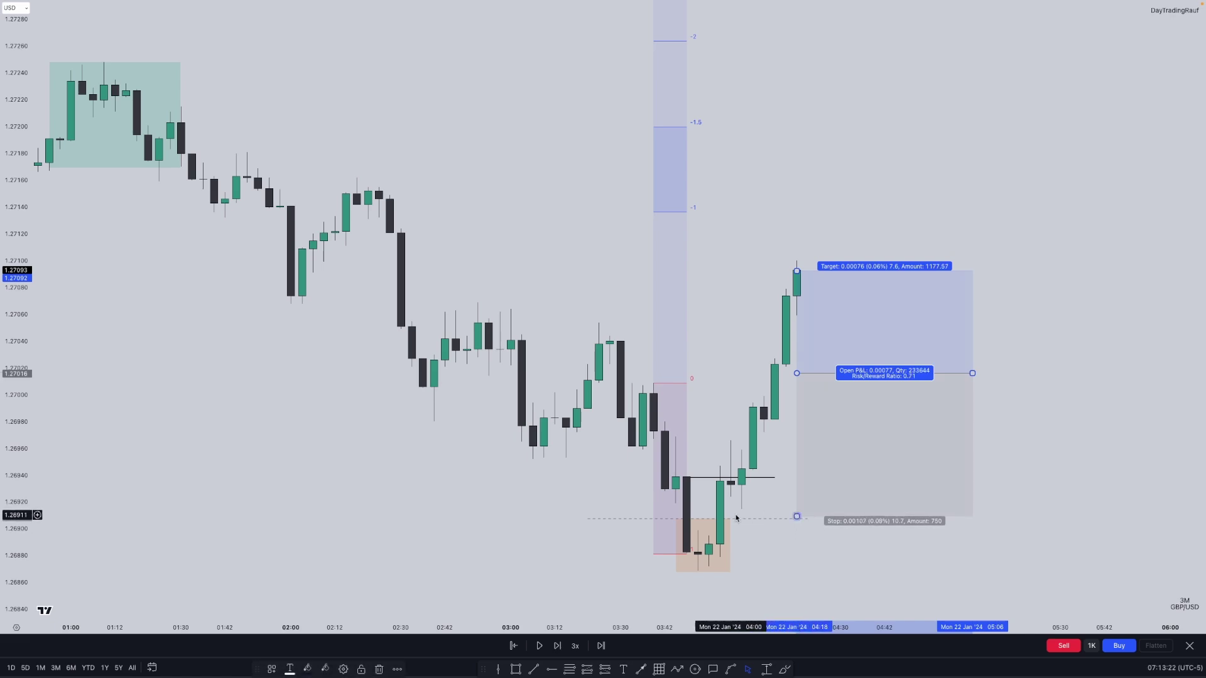
left_click_drag(796, 270, 694, 38)
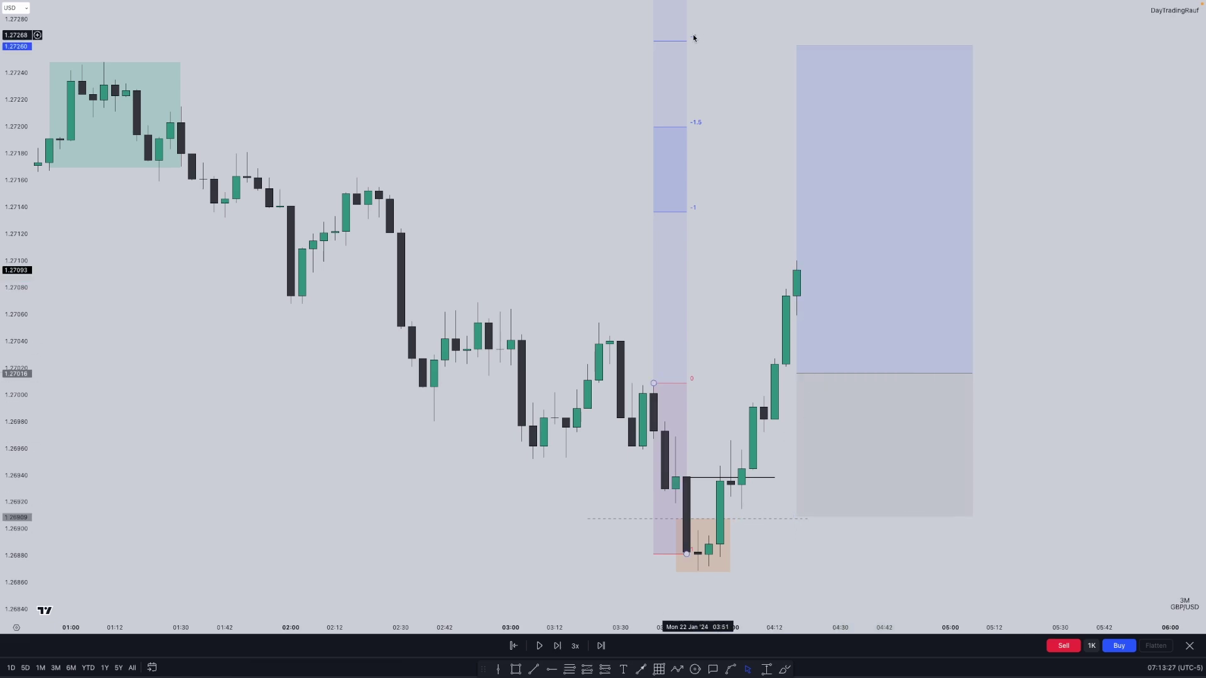
left_click(144, 168)
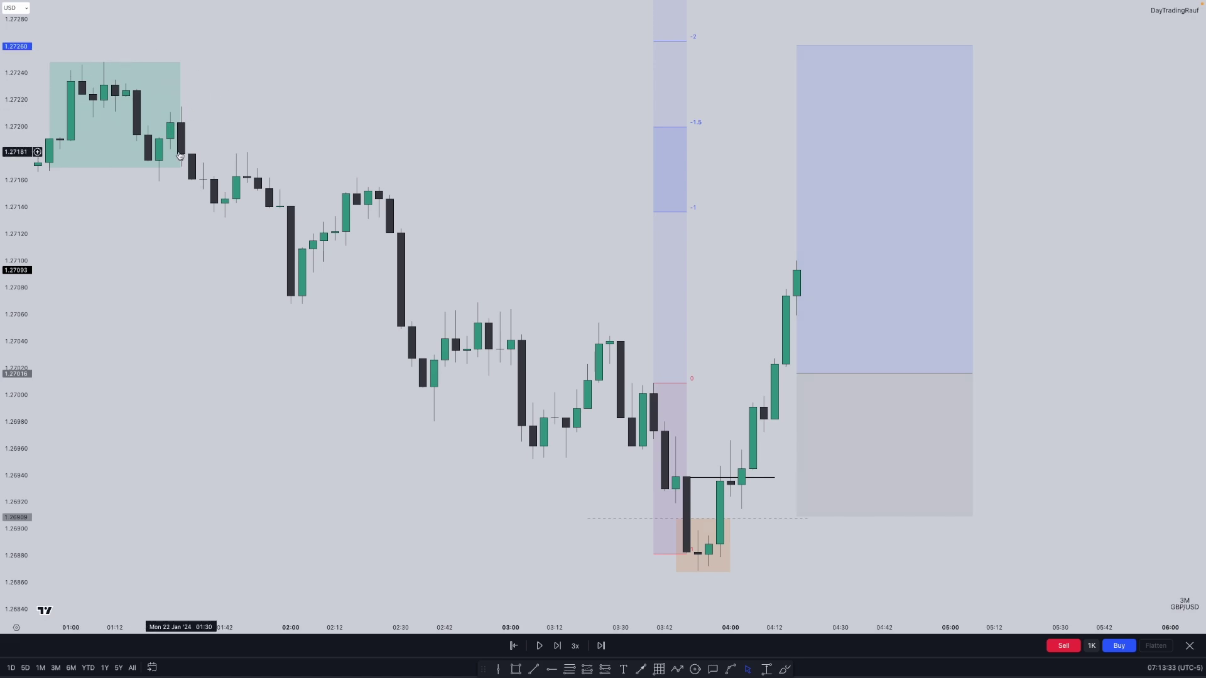
key("shift+Down")
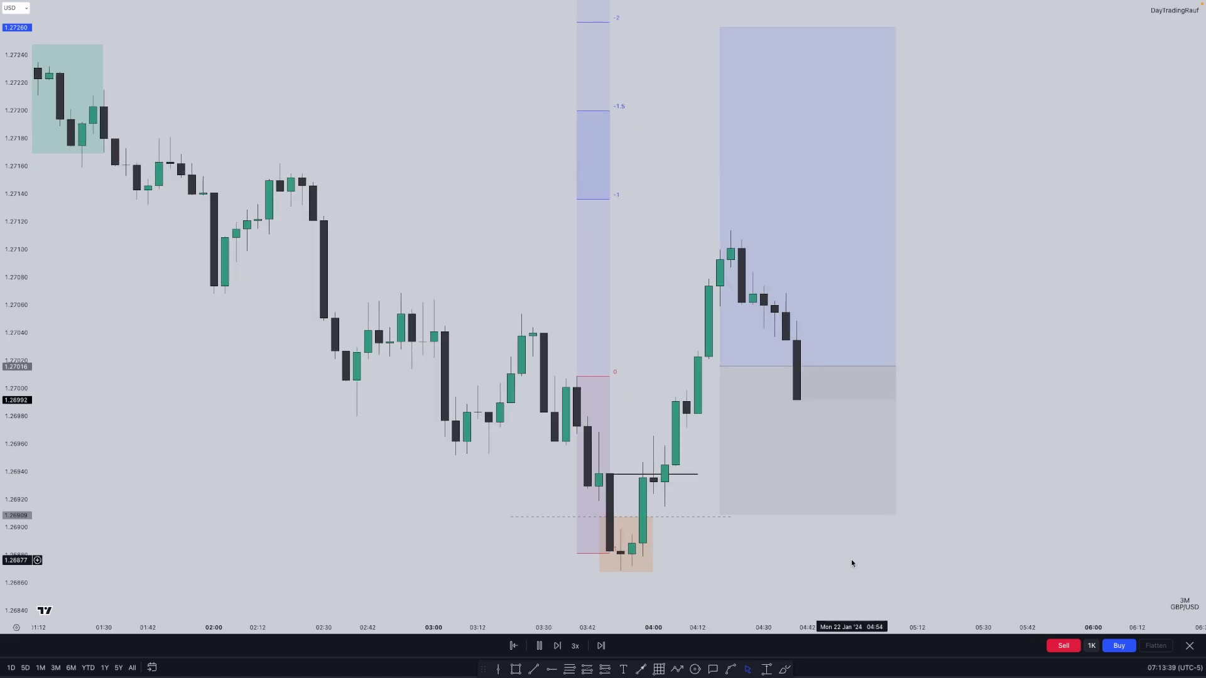
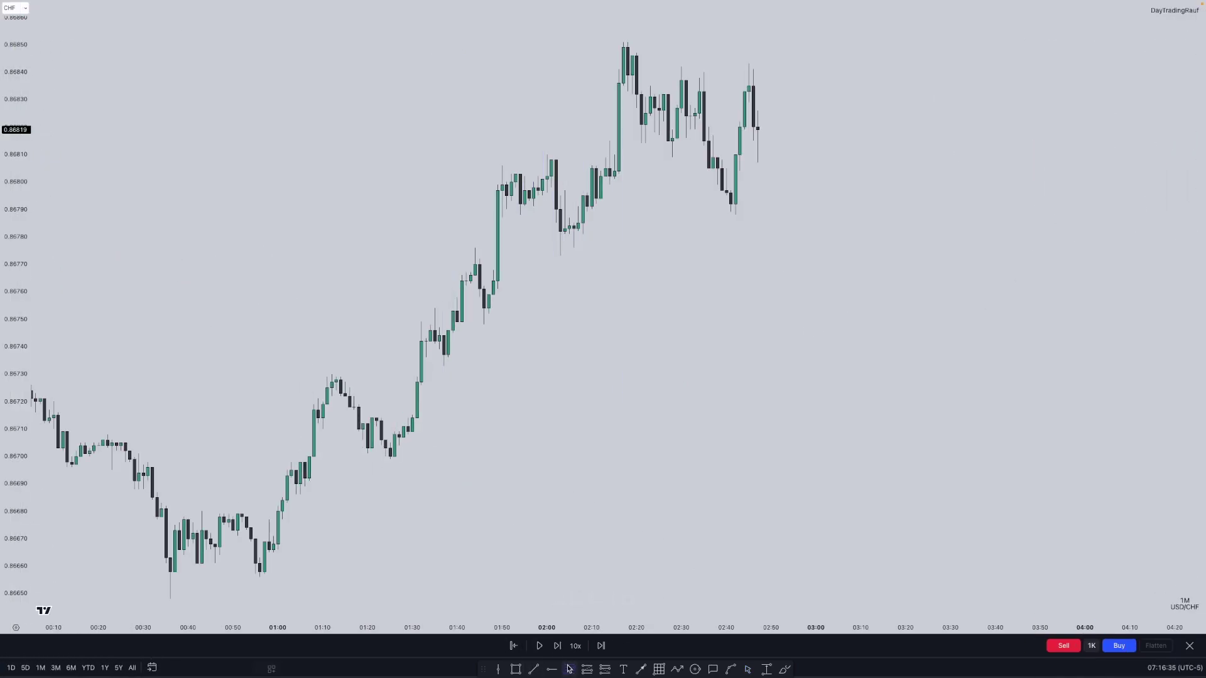
Fit a Fibonacci projection on the USD/CHF chart from the 00:36 low up to the first swing high at 0.86680.
left_click(747, 669)
left_click(214, 510)
left_click_drag(174, 574, 170, 600)
left_click_drag(215, 511, 211, 511)
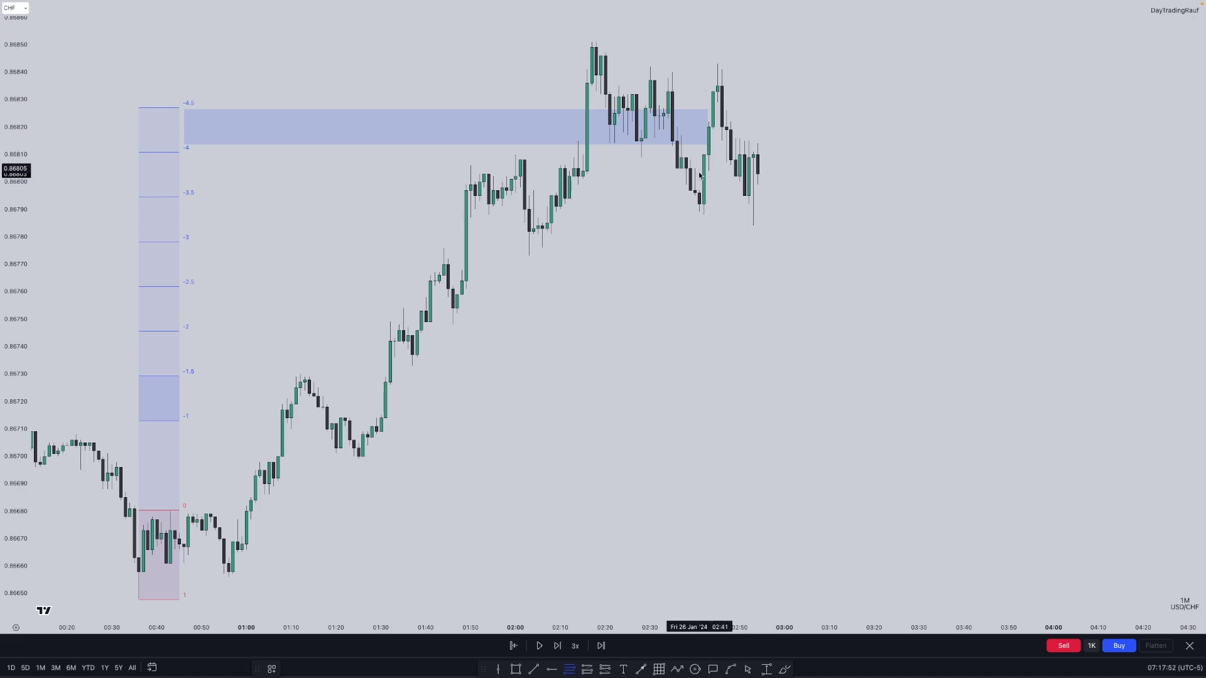
Draw a Fibonacci projection from the 02:45 swing high at 0.86843 down to the 02:42 swing low.
left_click(718, 64)
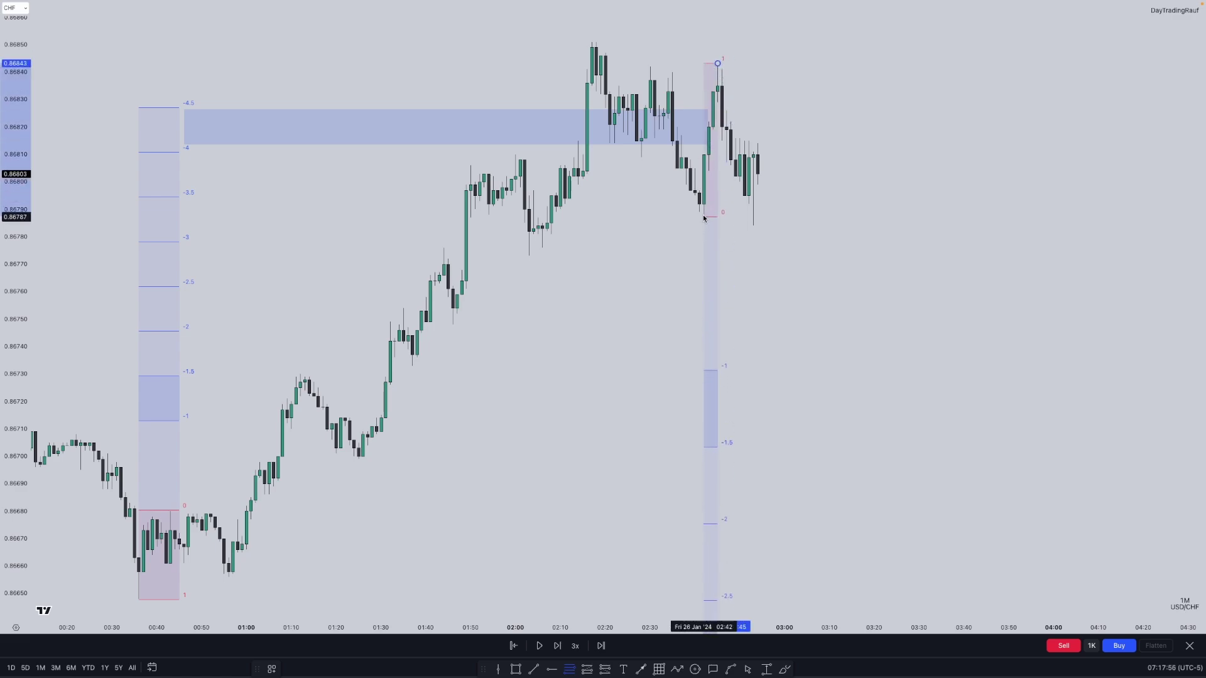
left_click(704, 216)
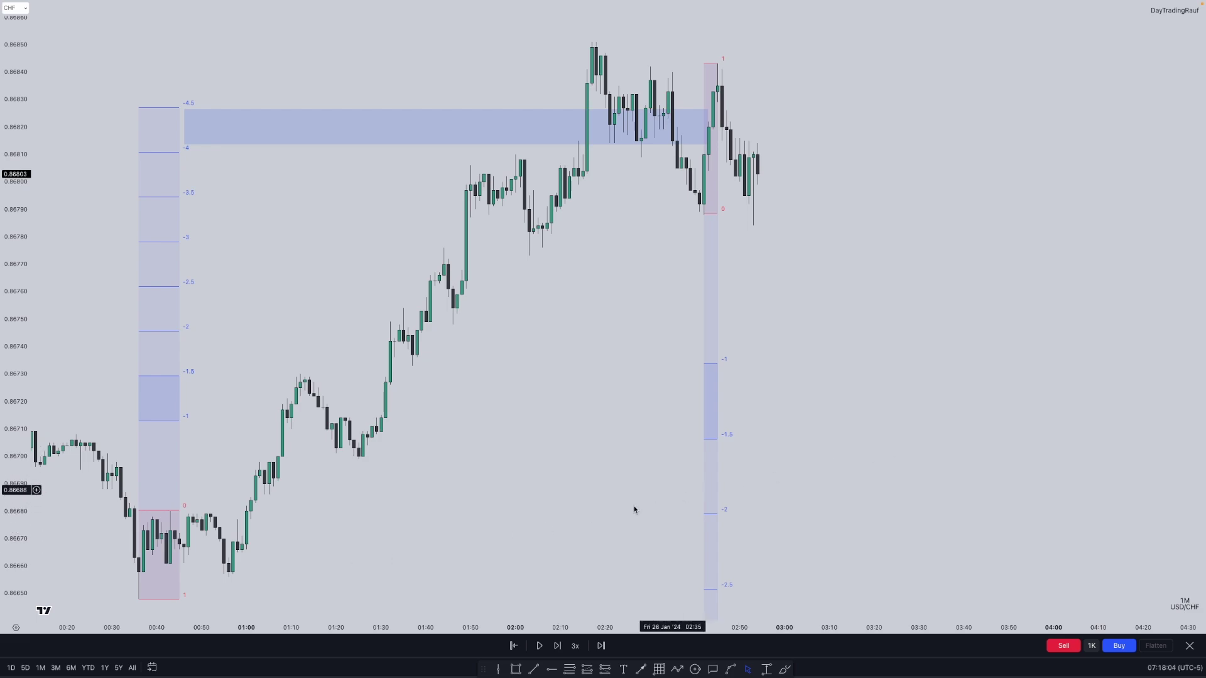
Place a short position with entry at 0.86807, stop at 0.86852 and target at 0.86651 on the -2.5 deviation, and play the bar replay.
left_click(760, 163)
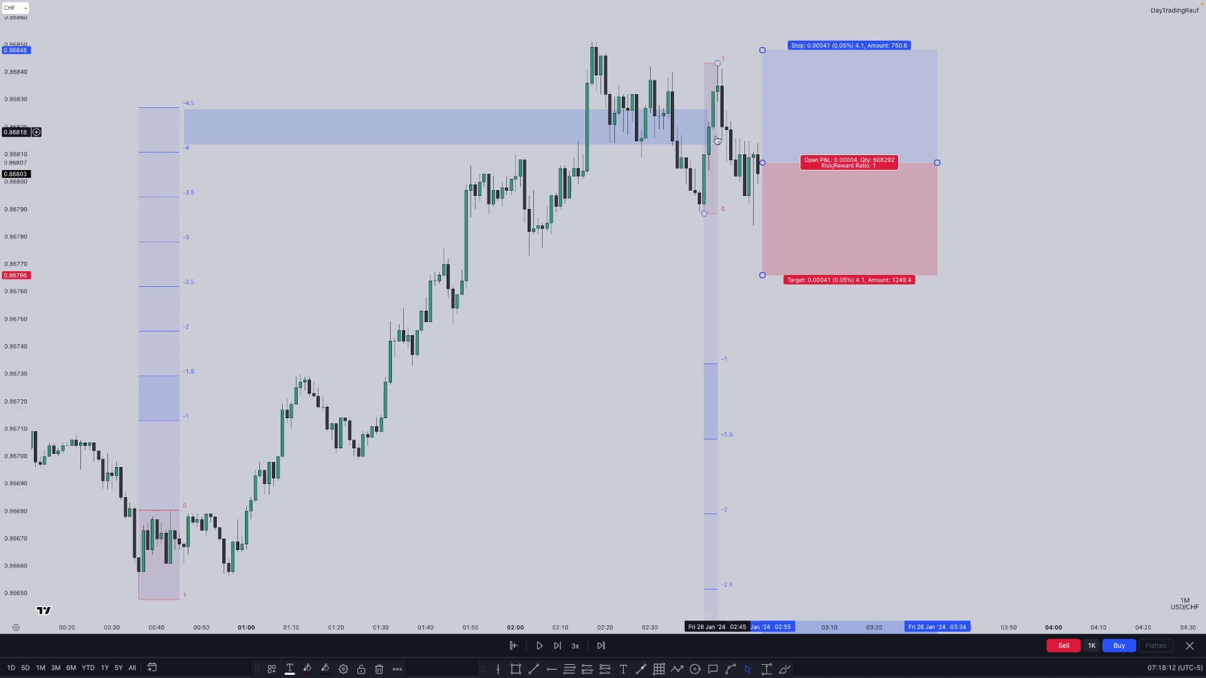
left_click_drag(762, 50, 762, 39)
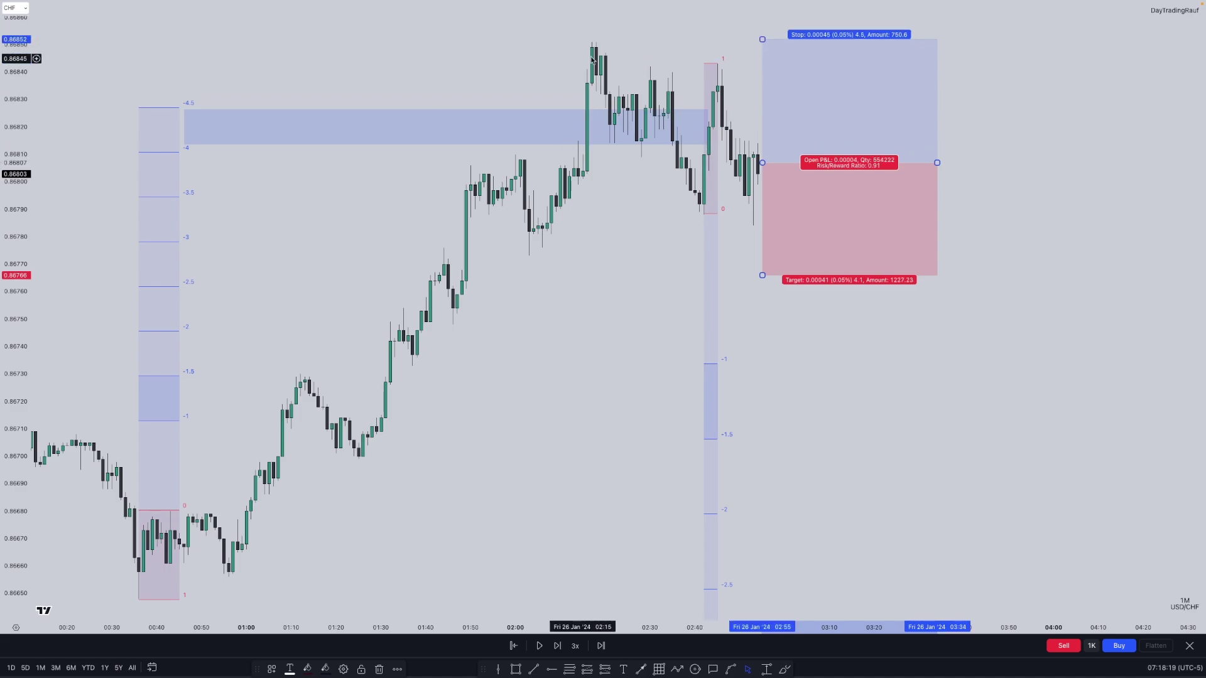
left_click_drag(761, 276, 641, 562)
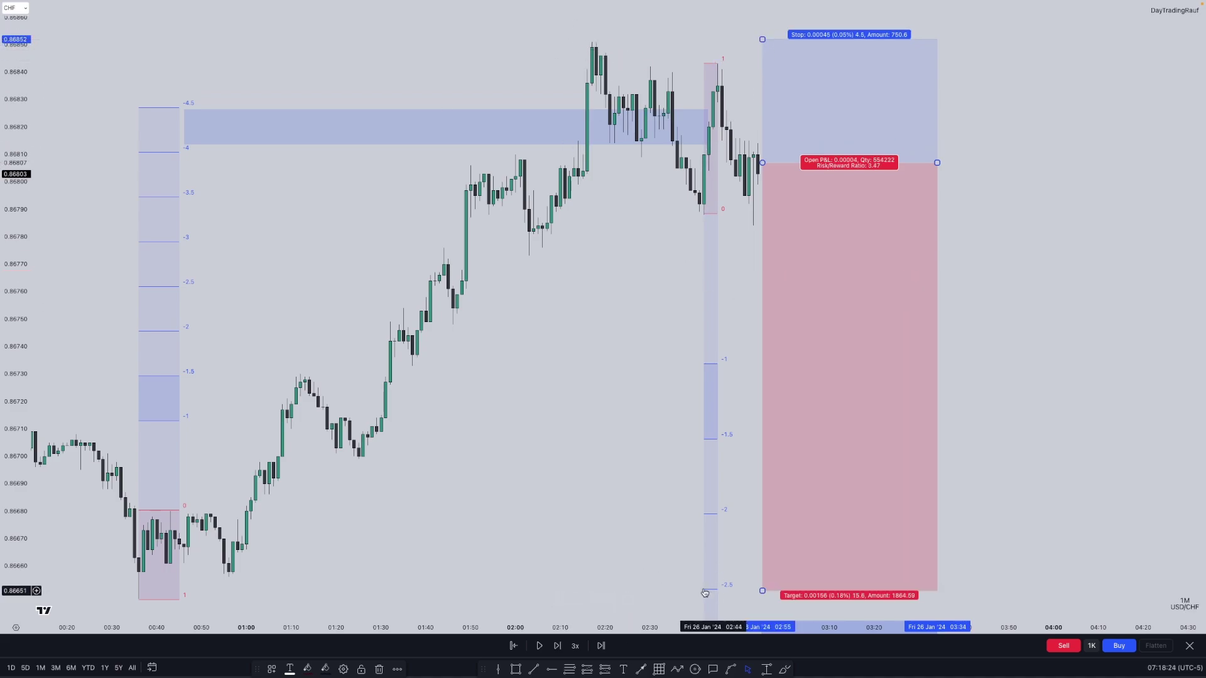
key("shift+Down")
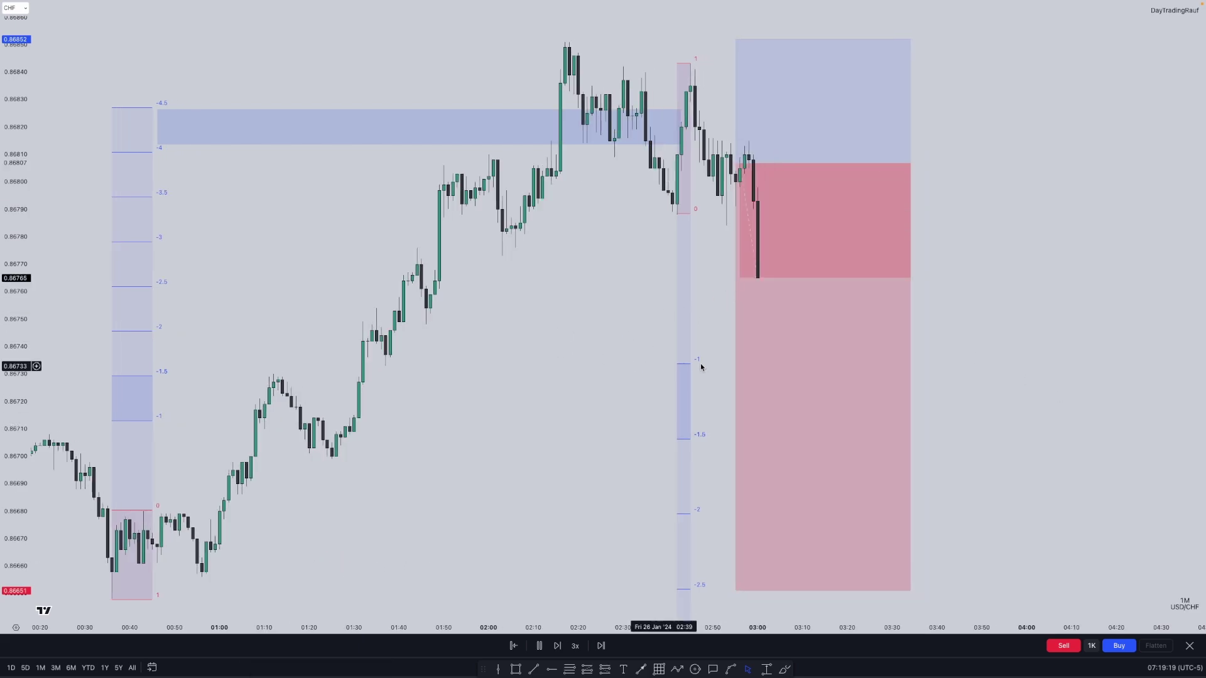